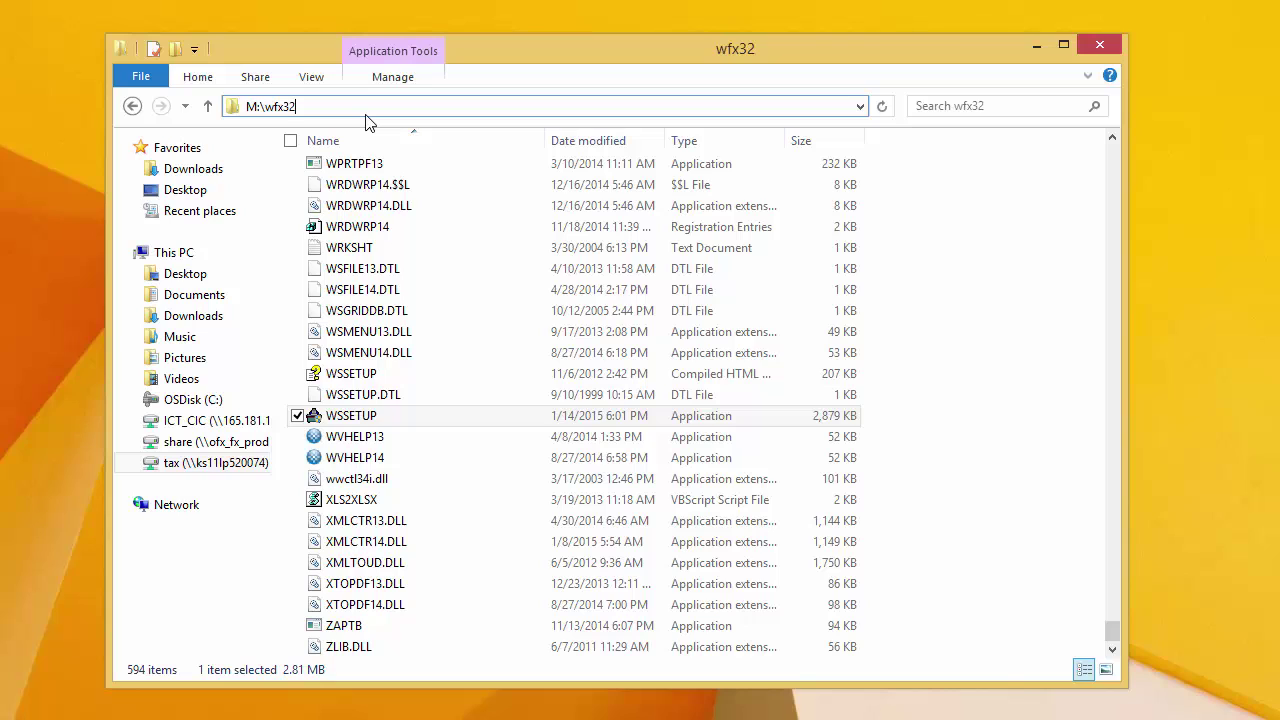
- Run WSSETUP from M:\wfx32 and set up the ProSystem fx program group and application icons on the workstation
{"action": "left_click", "coordinate": [366, 112]}
{"action": "double_click", "coordinate": [417, 424]}
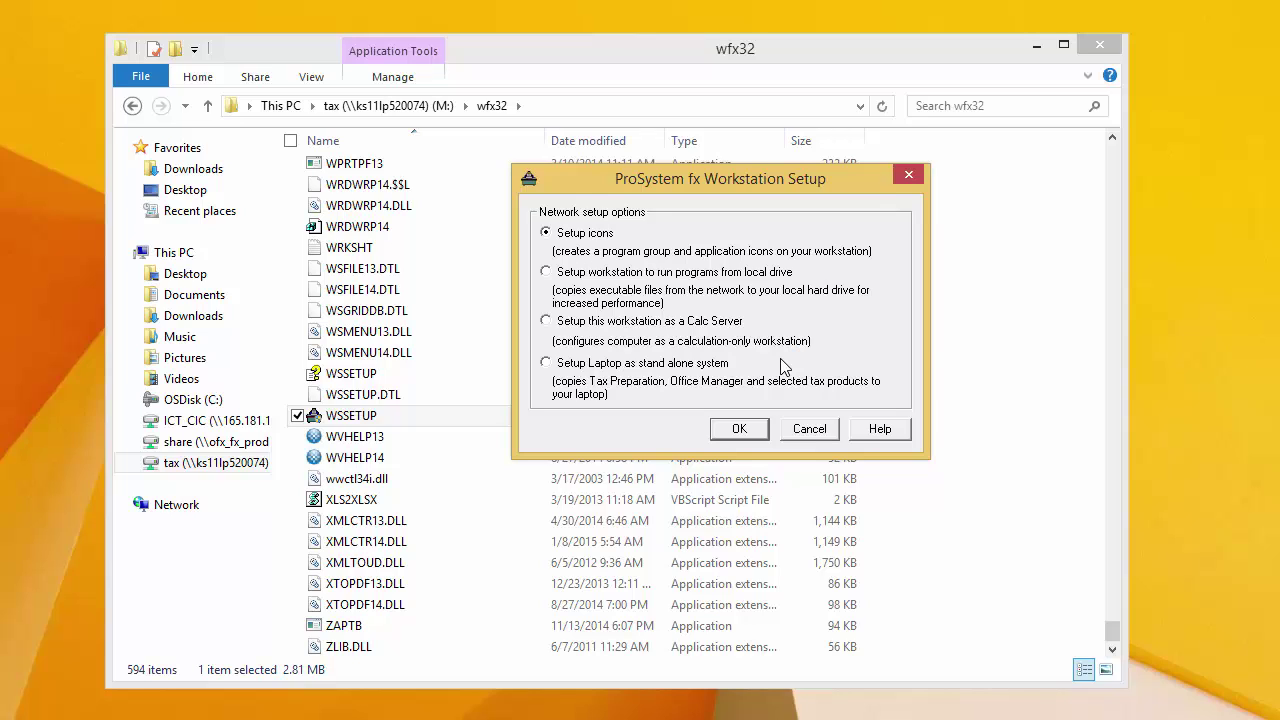
{"action": "left_click", "coordinate": [728, 428]}
{"action": "left_click", "coordinate": [686, 398]}
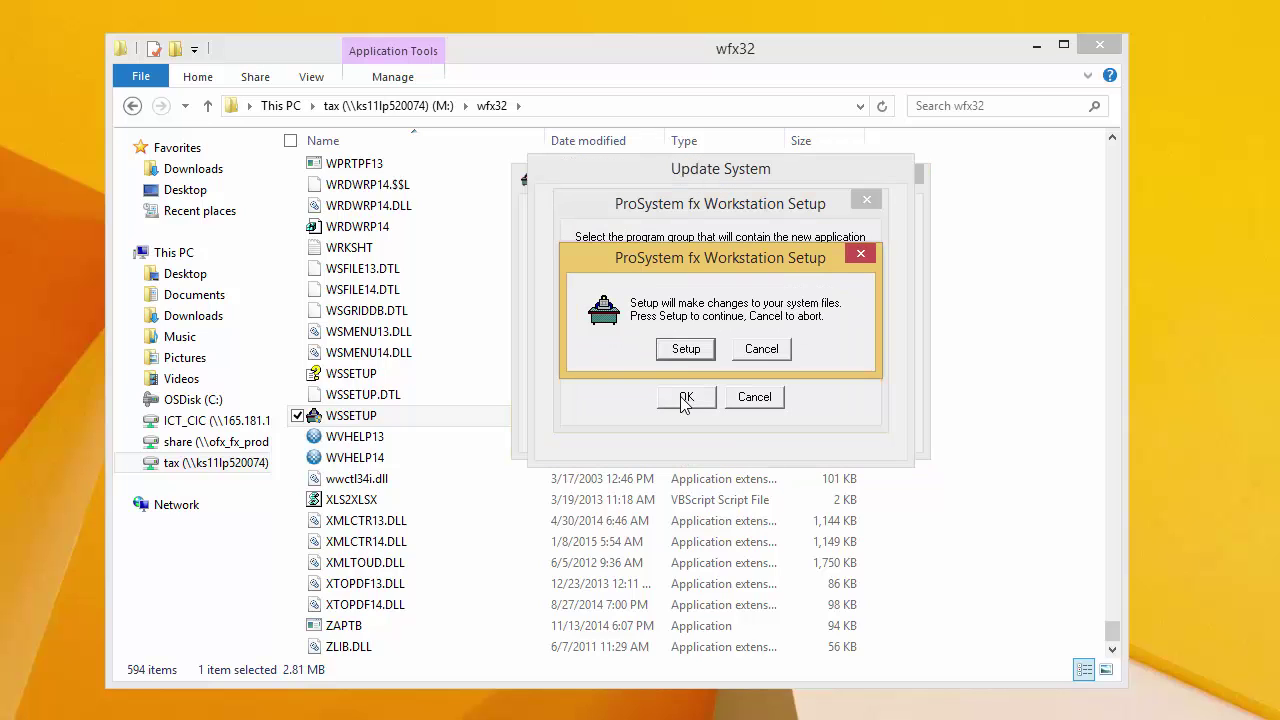
{"action": "left_click", "coordinate": [686, 350]}
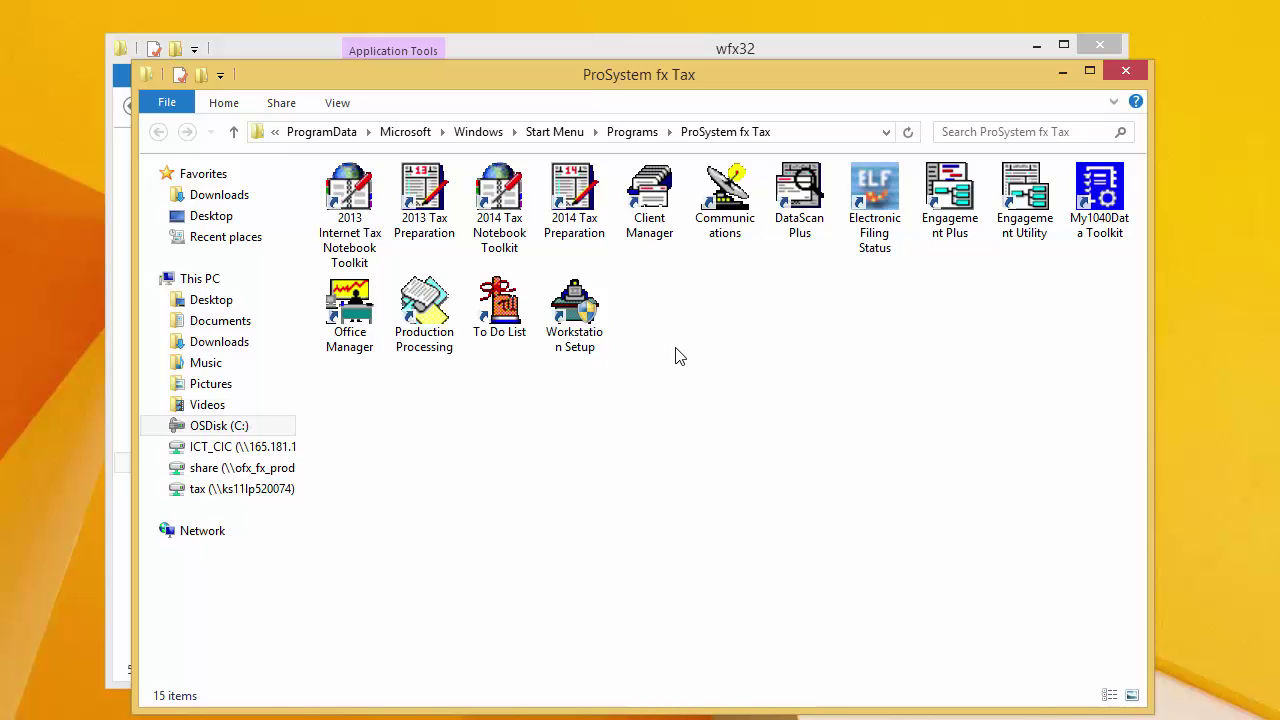
- Open Office Manager and examine the second staff member's user ID and access settings in Configure Staff
{"action": "double_click", "coordinate": [368, 328]}
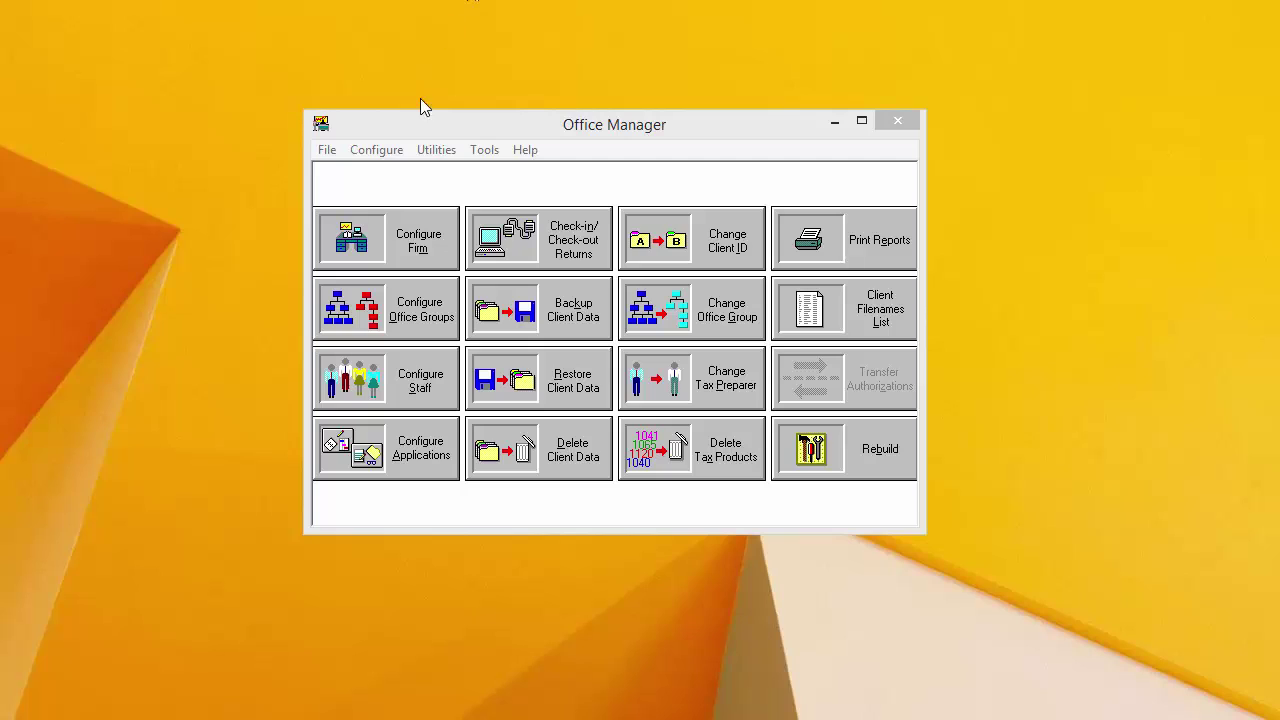
{"action": "left_click", "coordinate": [436, 392]}
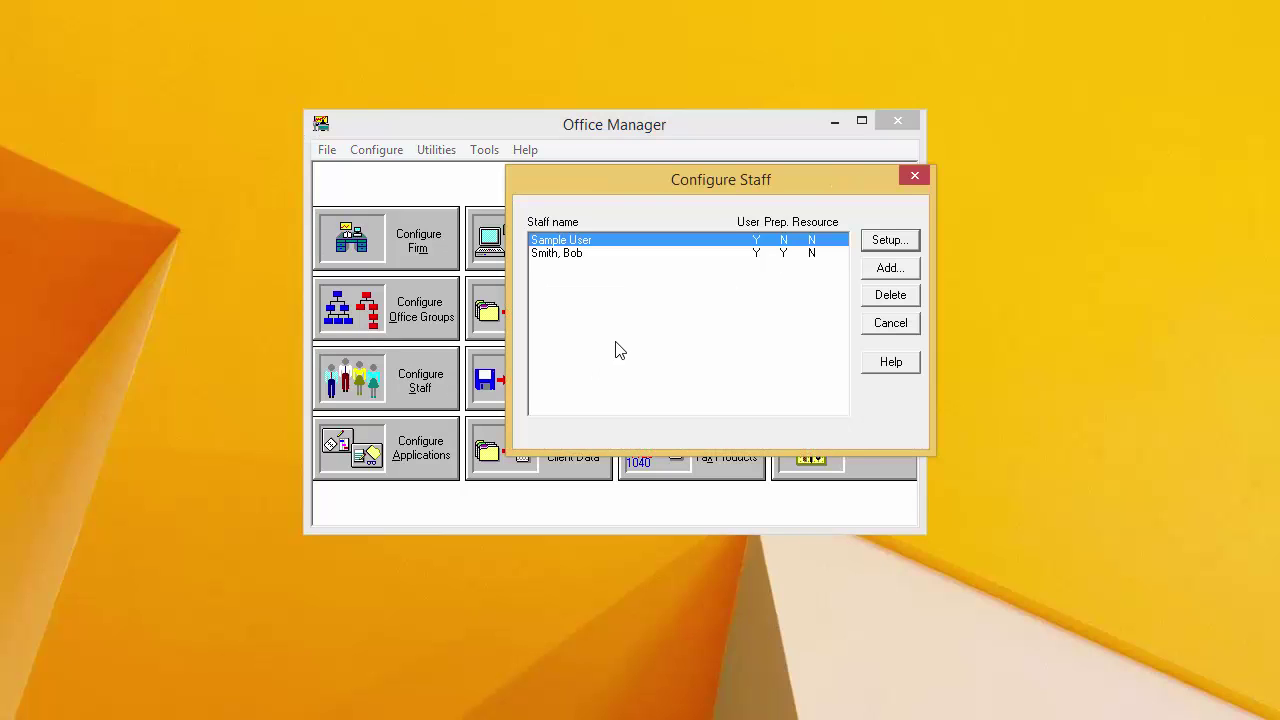
{"action": "double_click", "coordinate": [572, 255]}
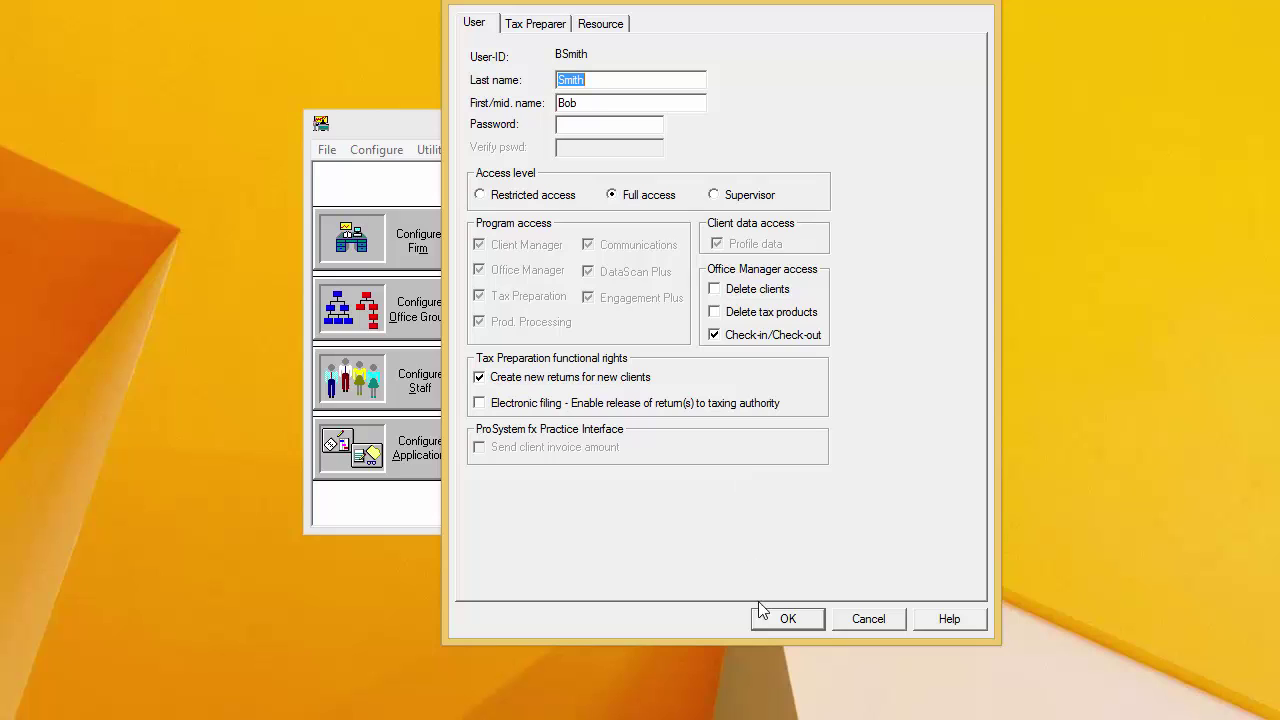
{"action": "left_click", "coordinate": [878, 620]}
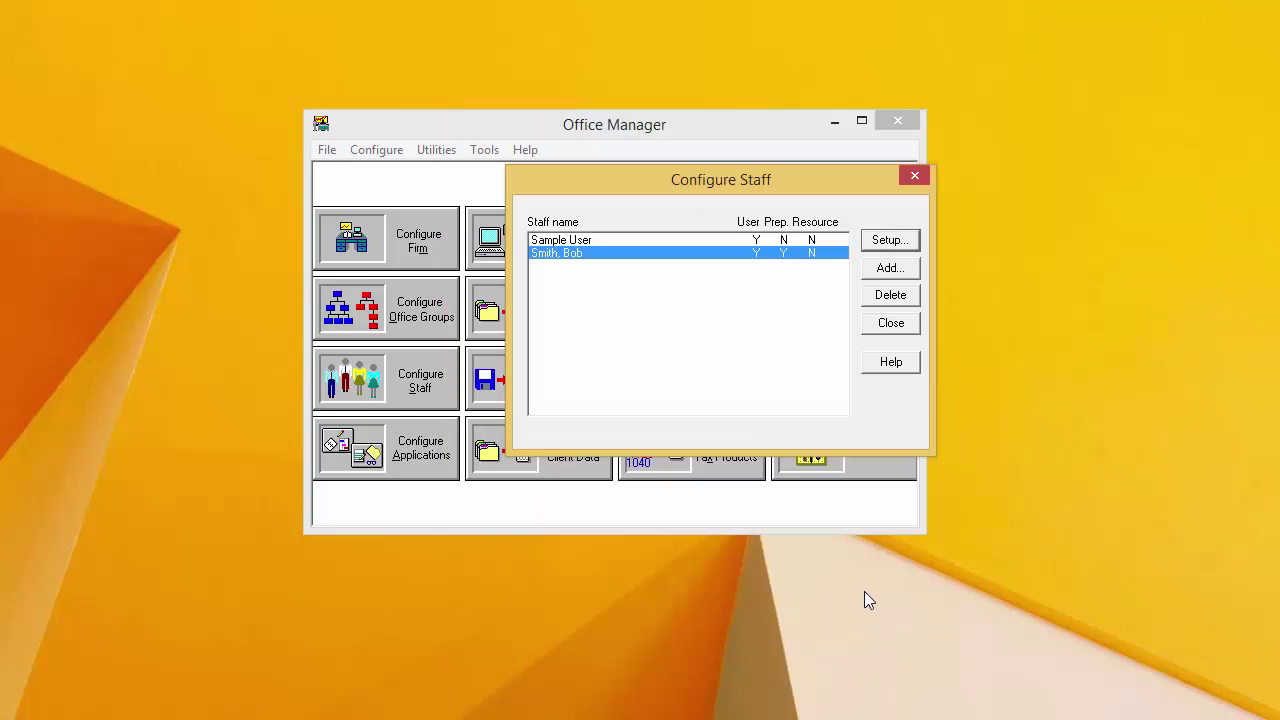
{"action": "left_click", "coordinate": [891, 323]}
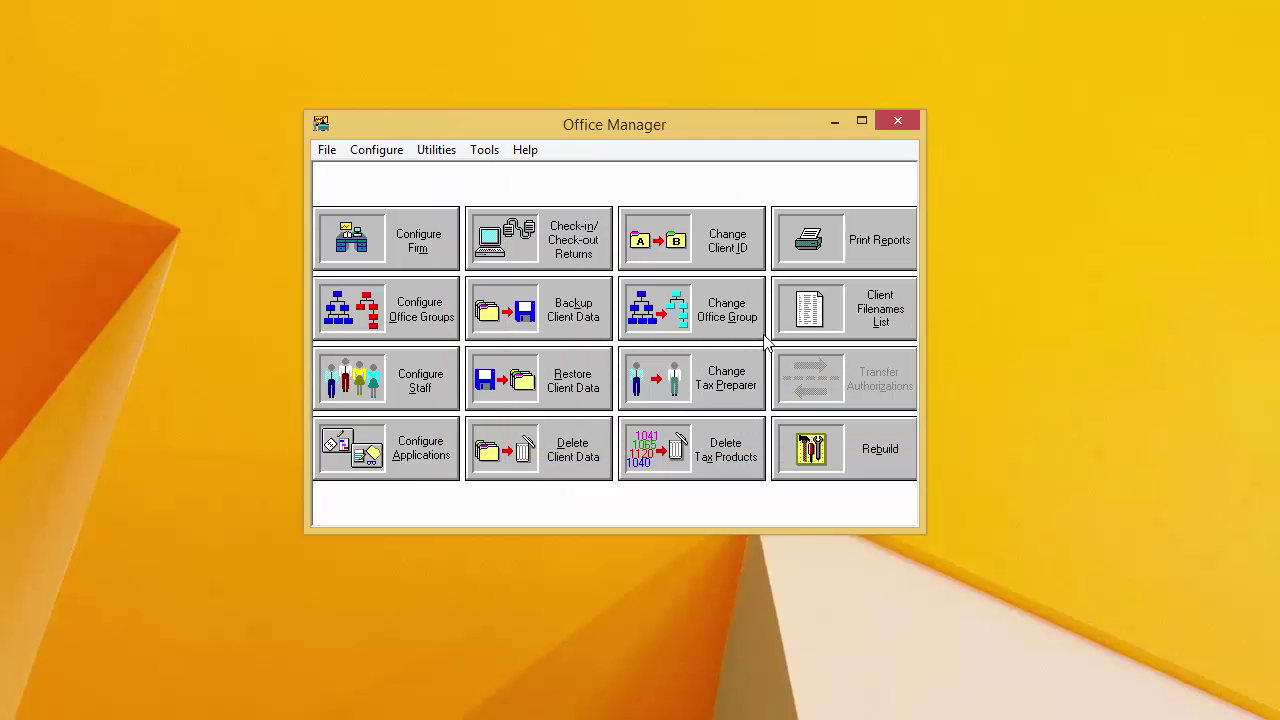
- Add my office to the firm's remote setup with ID and name Network, using the Both access option
{"action": "left_click", "coordinate": [395, 241]}
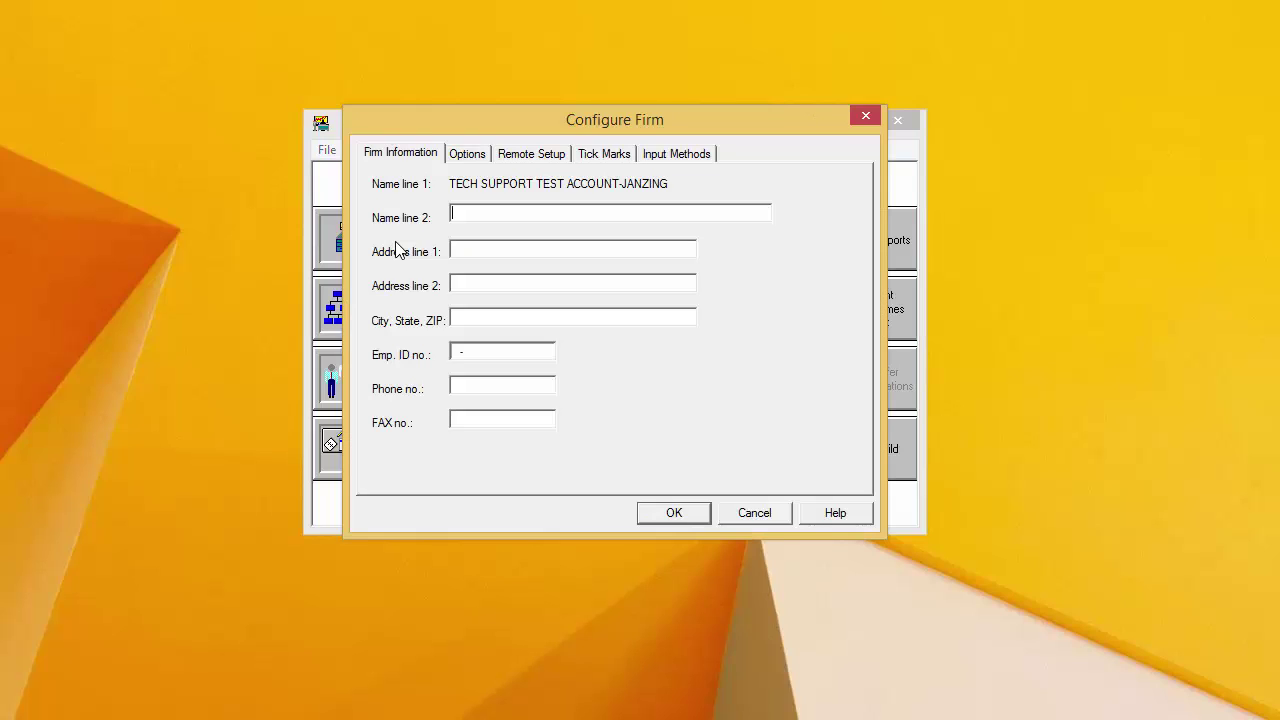
{"action": "left_click", "coordinate": [548, 158]}
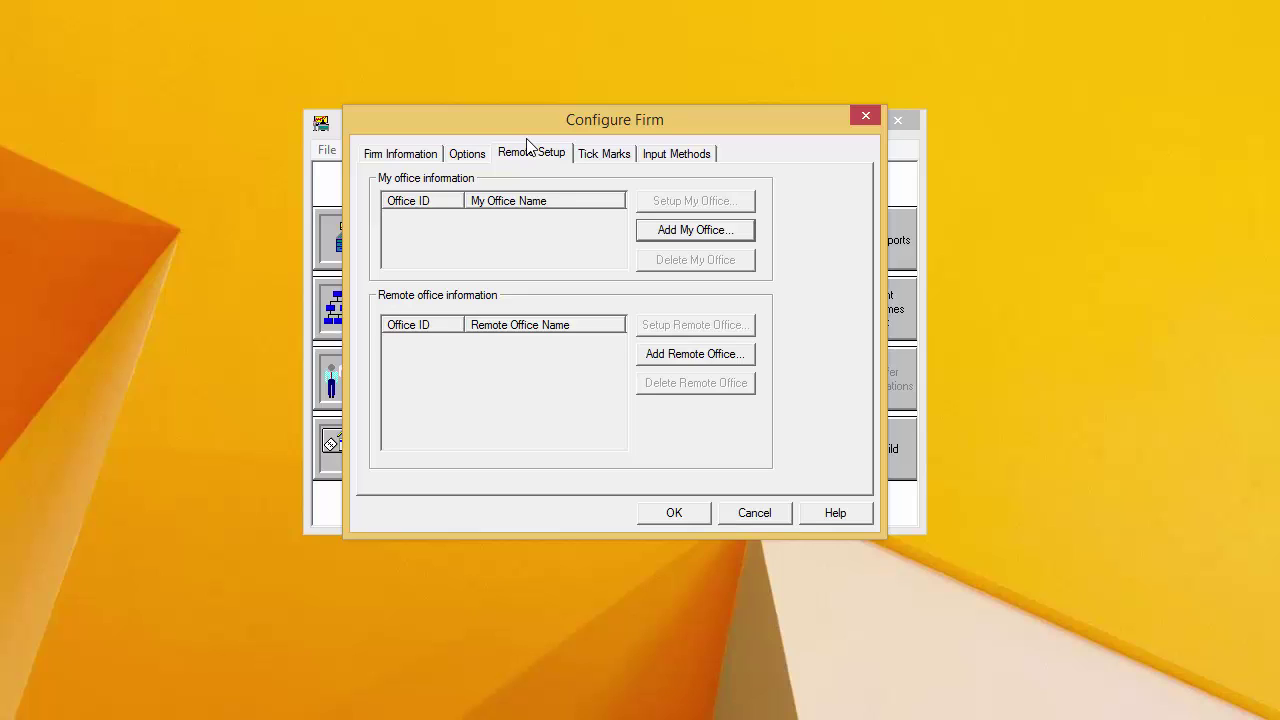
{"action": "left_click", "coordinate": [704, 233]}
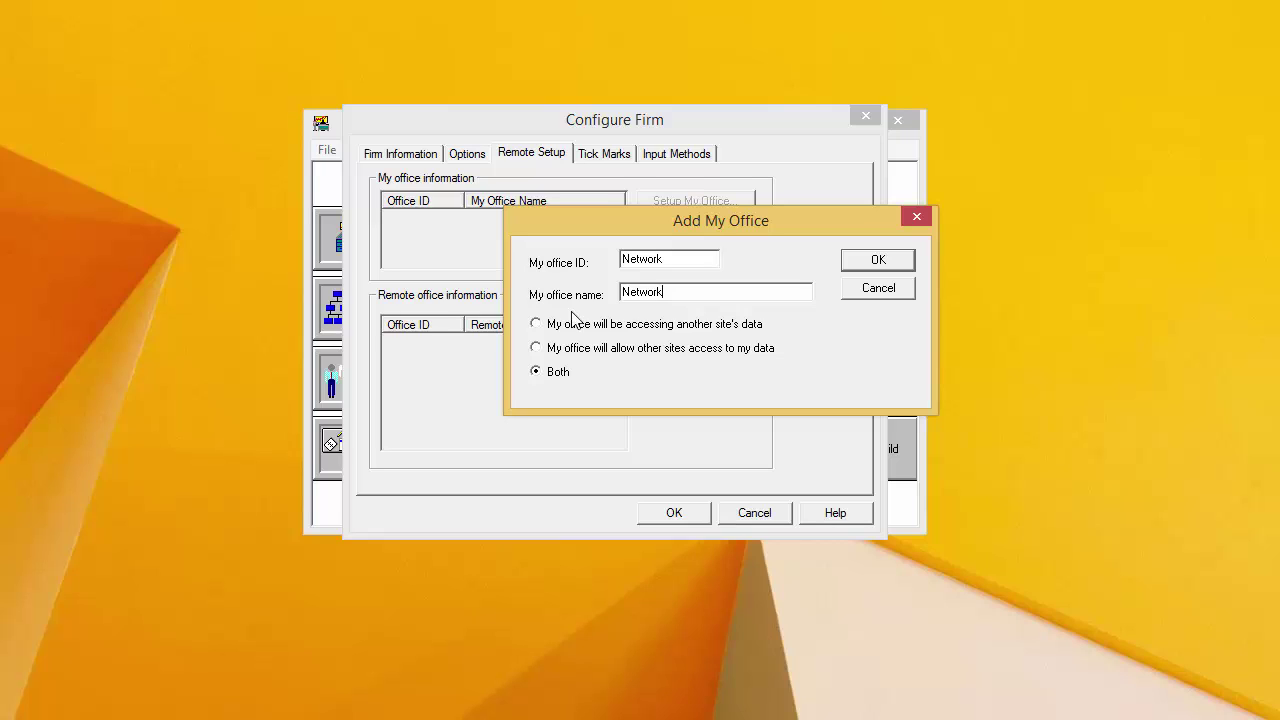
{"action": "left_click", "coordinate": [893, 265]}
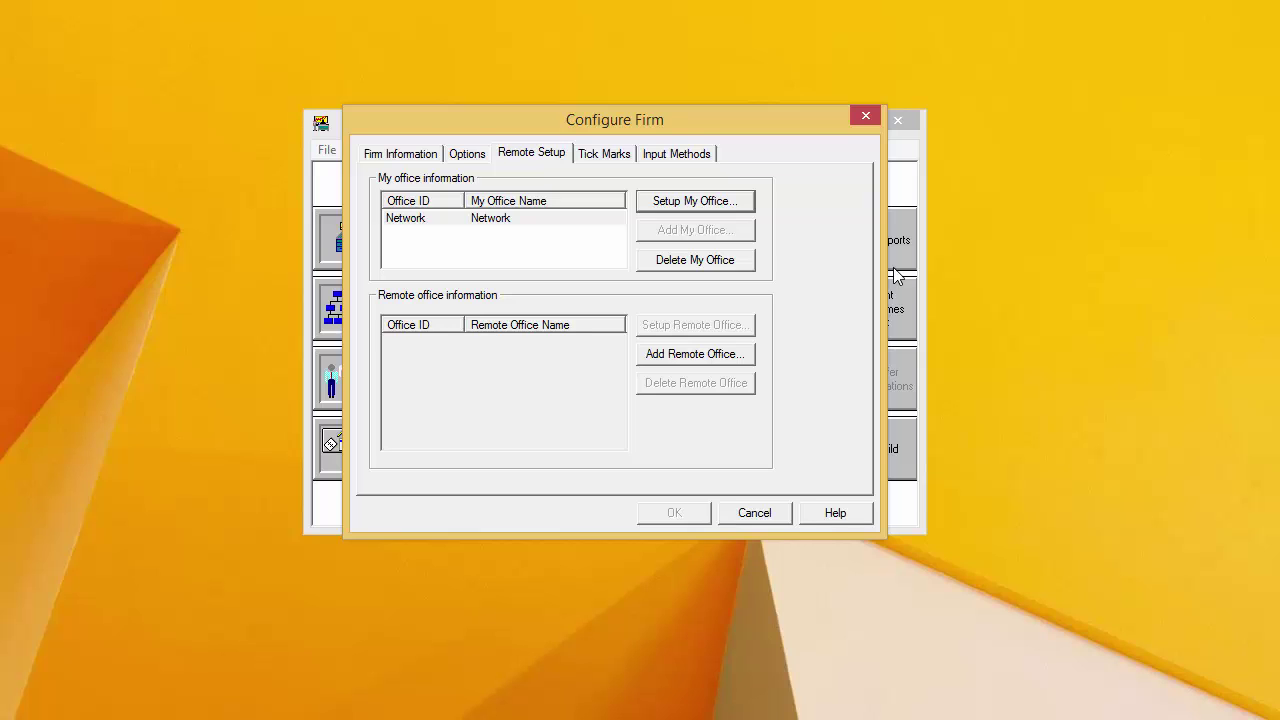
- Add a remote office with ID and name Laptop, and allow it to access my office's data
{"action": "left_click", "coordinate": [689, 358]}
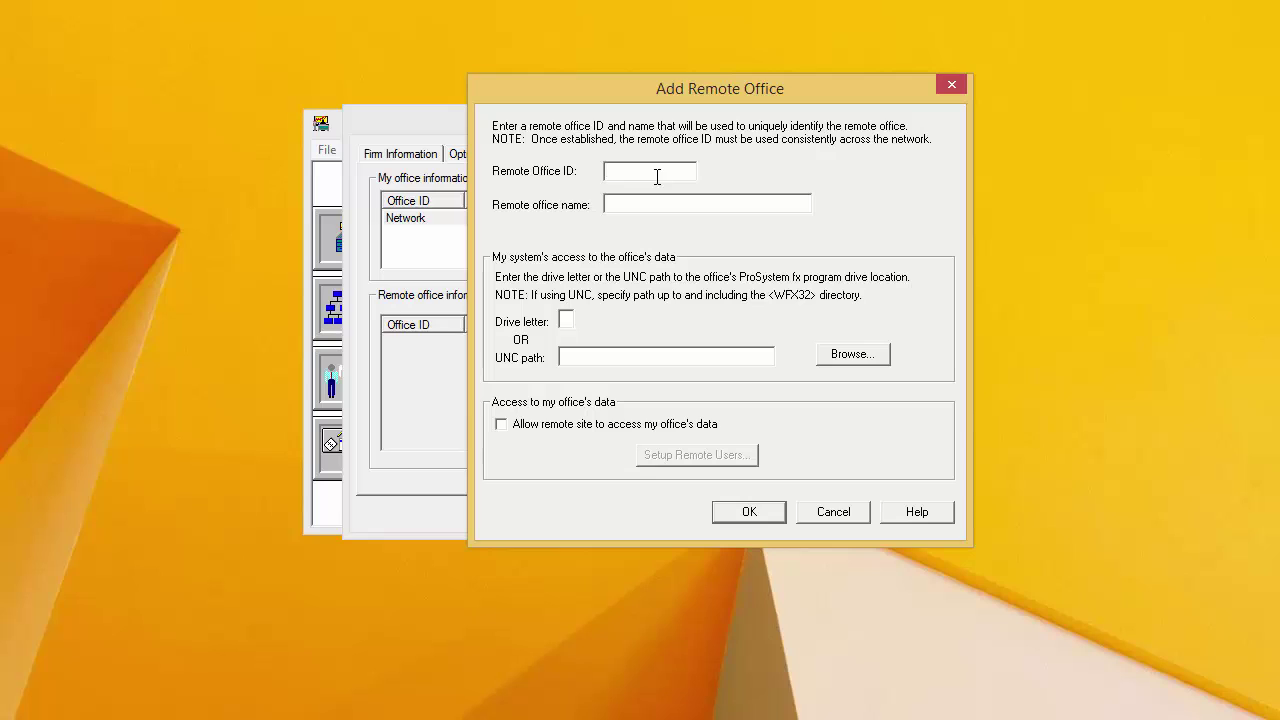
{"action": "type", "text": "Laptop"}
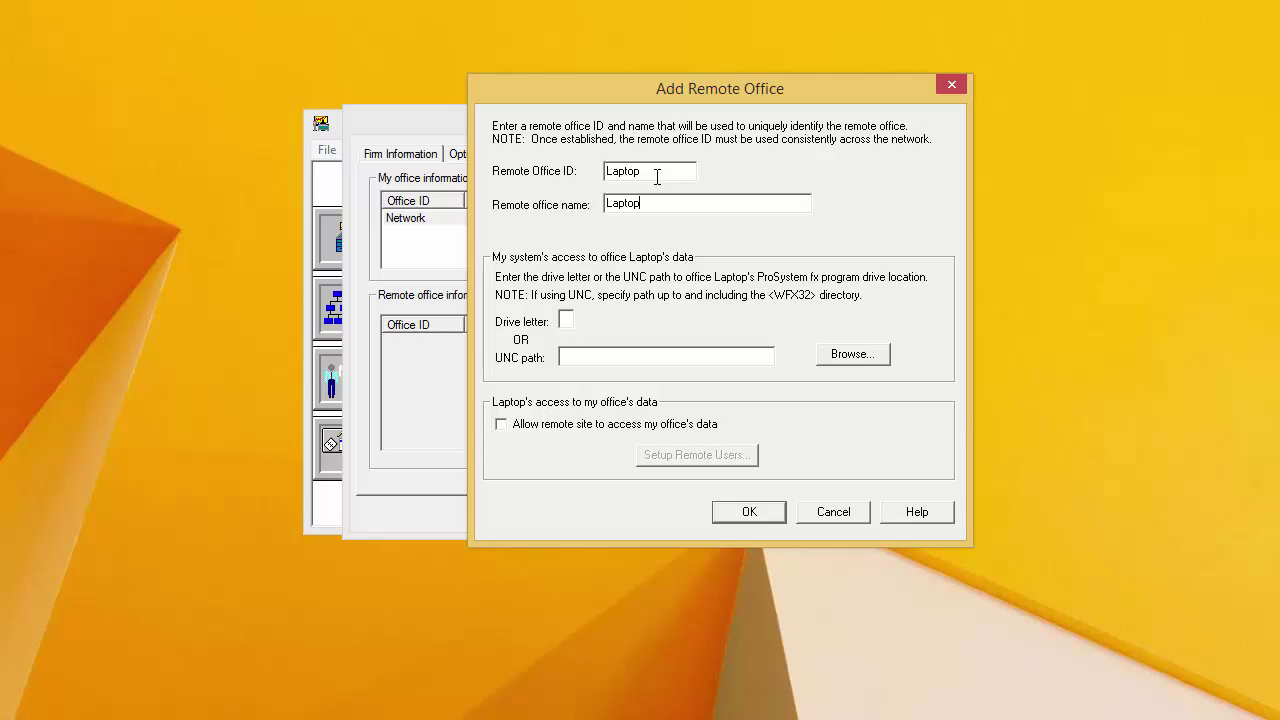
{"action": "key", "text": "Tab"}
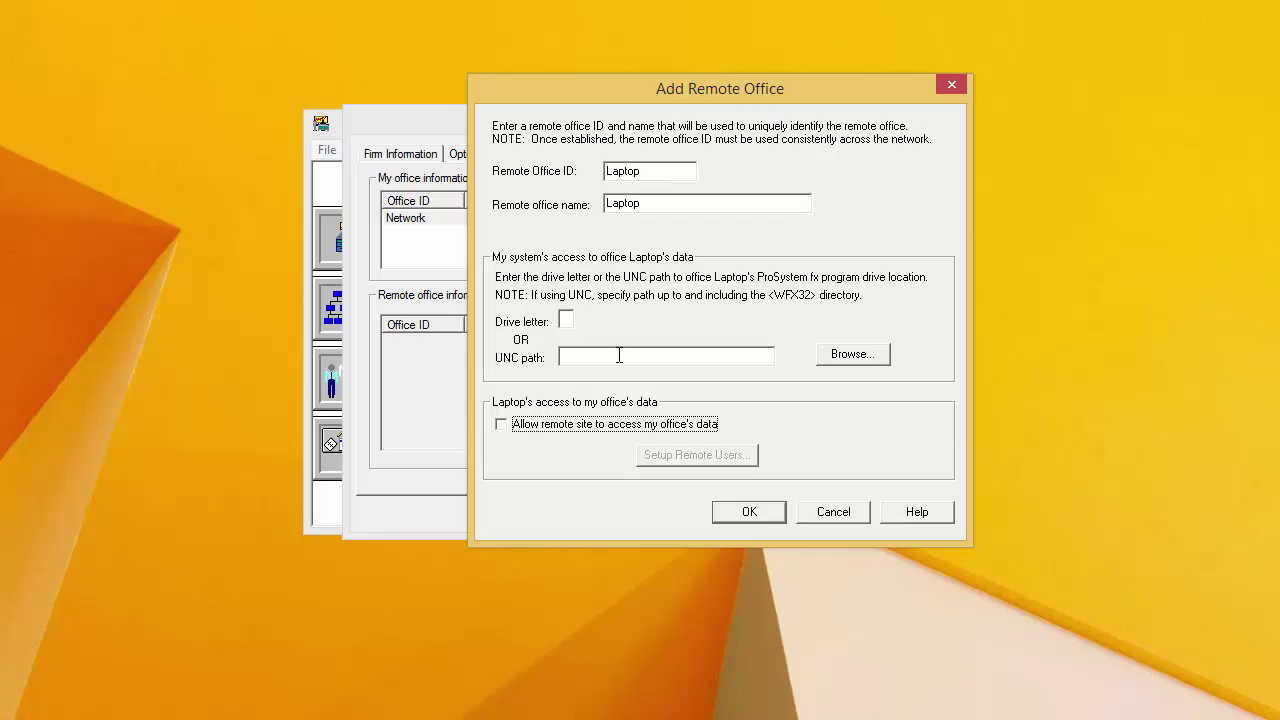
{"action": "left_click", "coordinate": [501, 425]}
- Add the staff member as a Laptop remote user with user ID and full name, allowing check-out and check-in of returns
{"action": "left_click", "coordinate": [742, 462]}
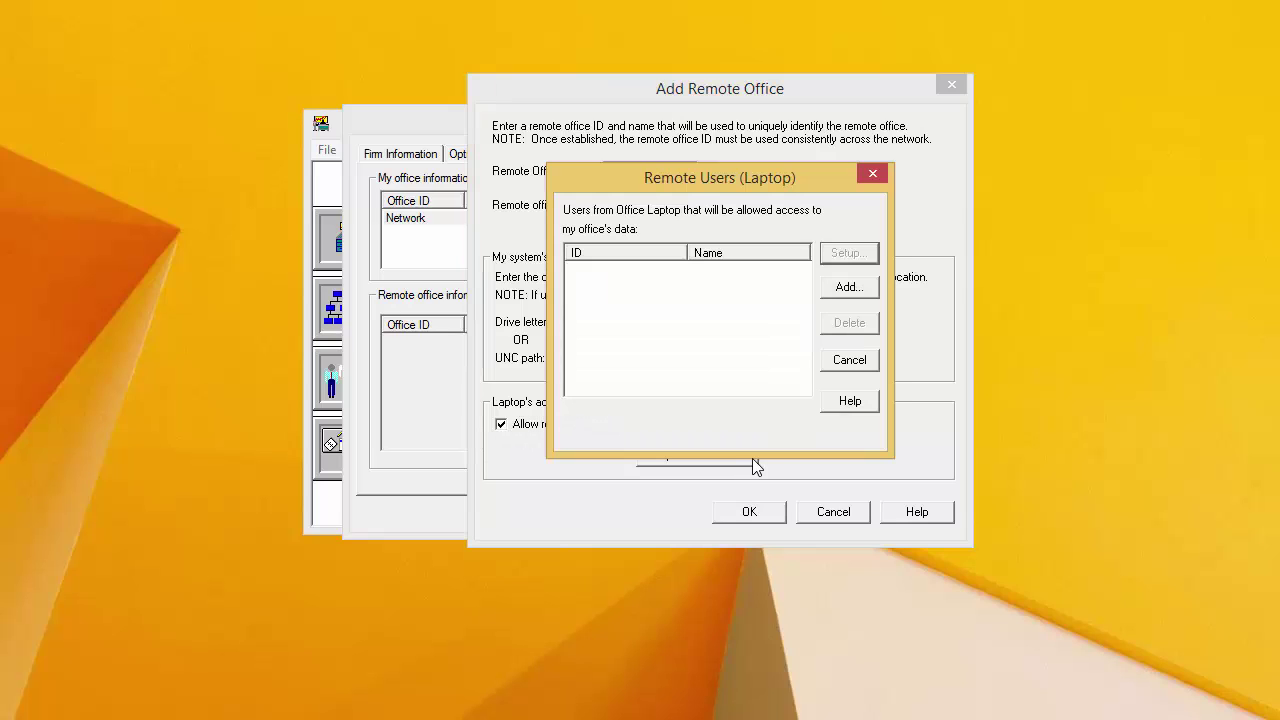
{"action": "left_click", "coordinate": [851, 289]}
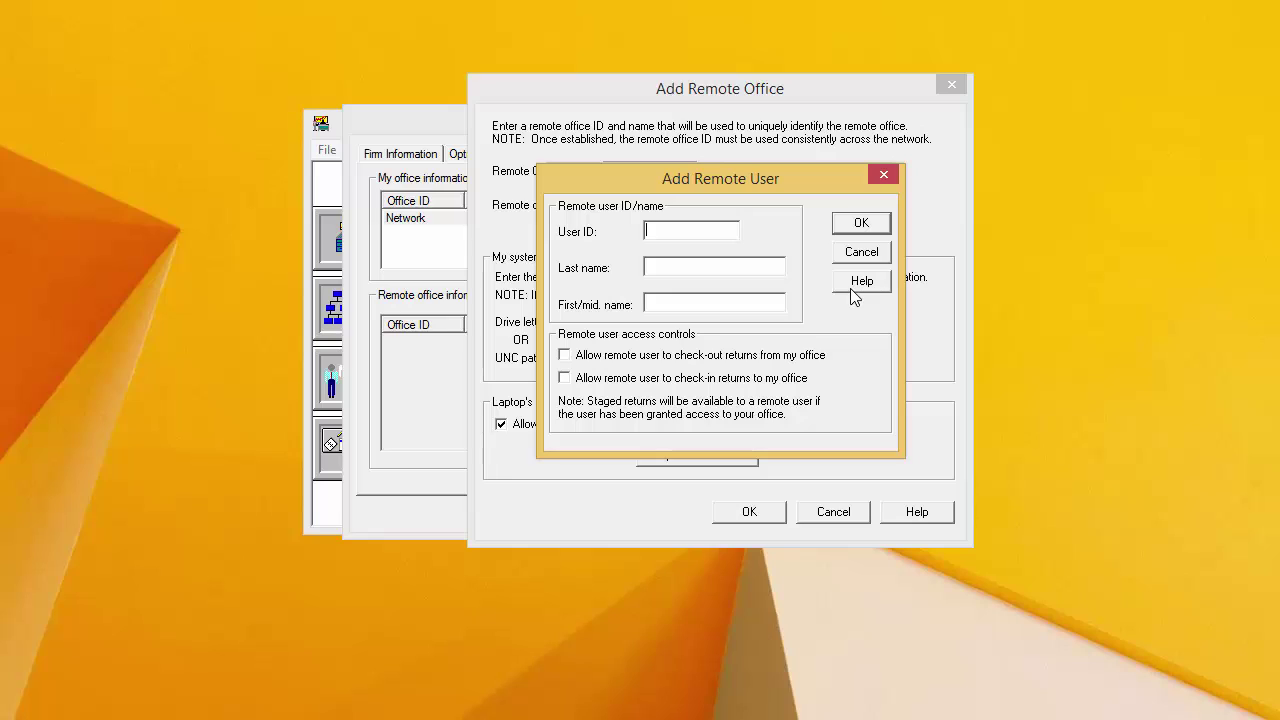
{"action": "type", "text": "BSmith"}
{"action": "key", "text": "Tab"}
{"action": "type", "text": "Smith"}
{"action": "key", "text": "Tab"}
{"action": "type", "text": "Bob"}
{"action": "left_click", "coordinate": [566, 356]}
{"action": "left_click", "coordinate": [564, 379]}
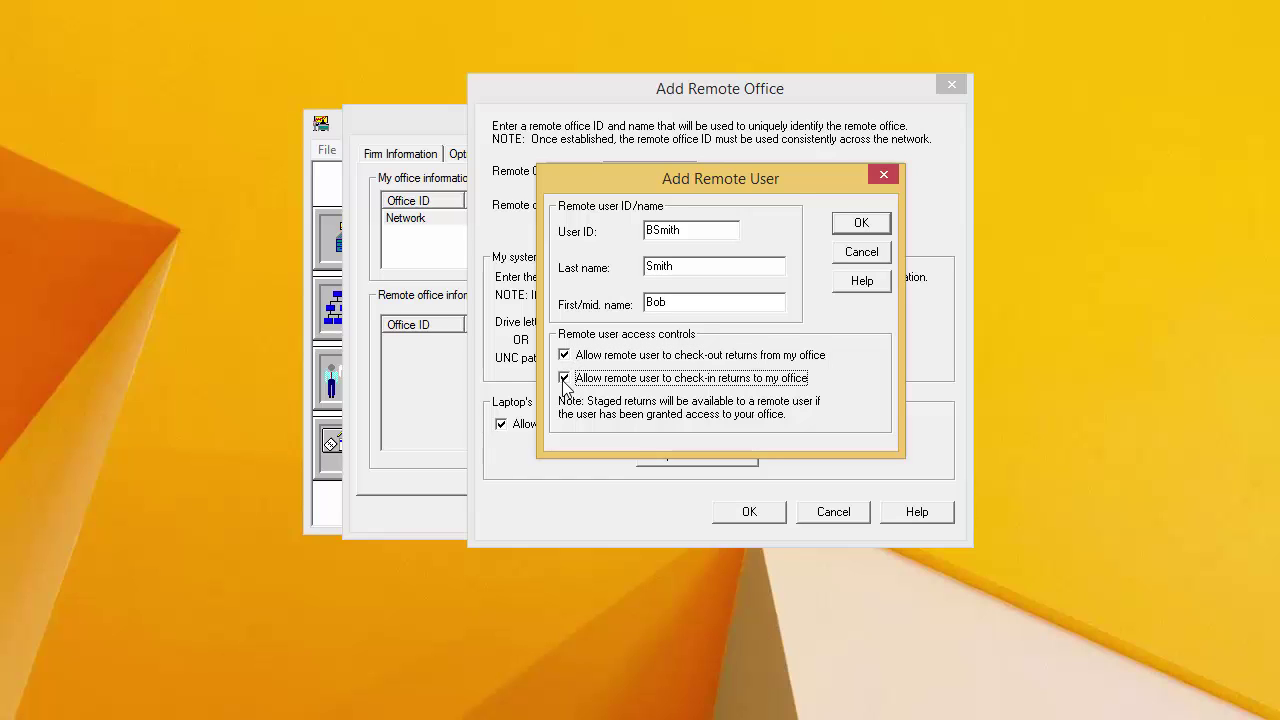
{"action": "left_click", "coordinate": [856, 223]}
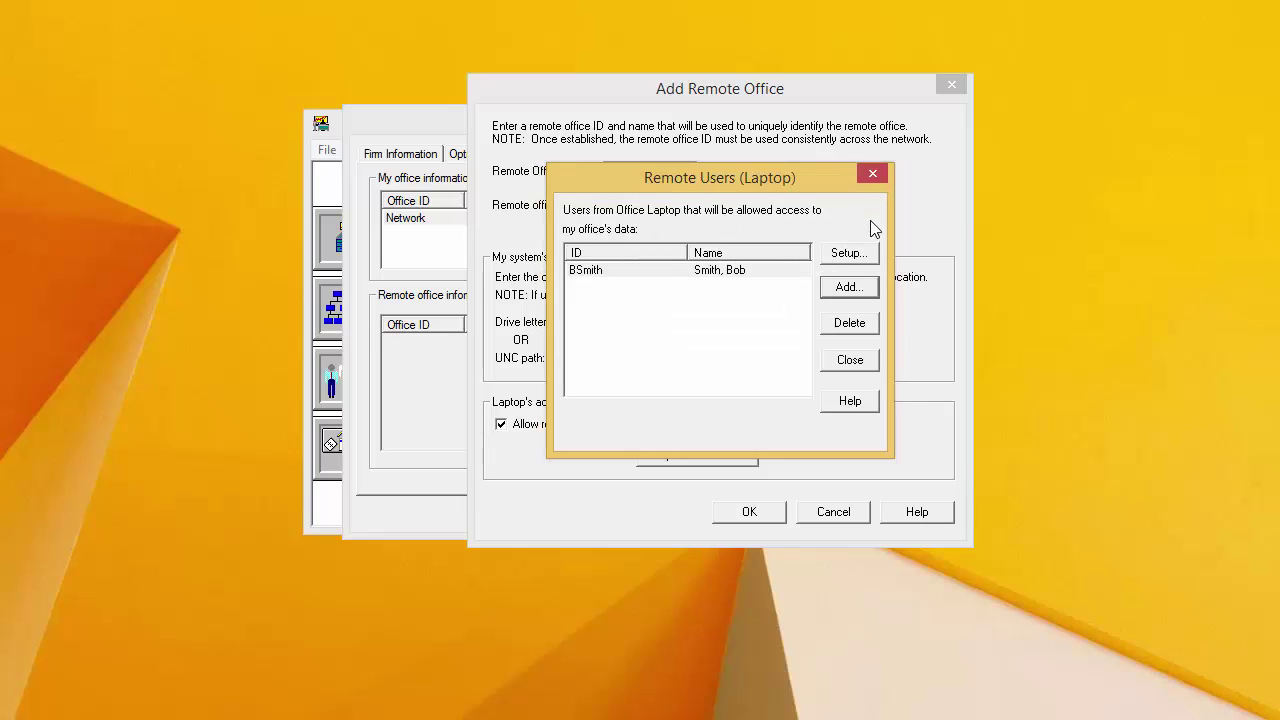
{"action": "left_click", "coordinate": [860, 364]}
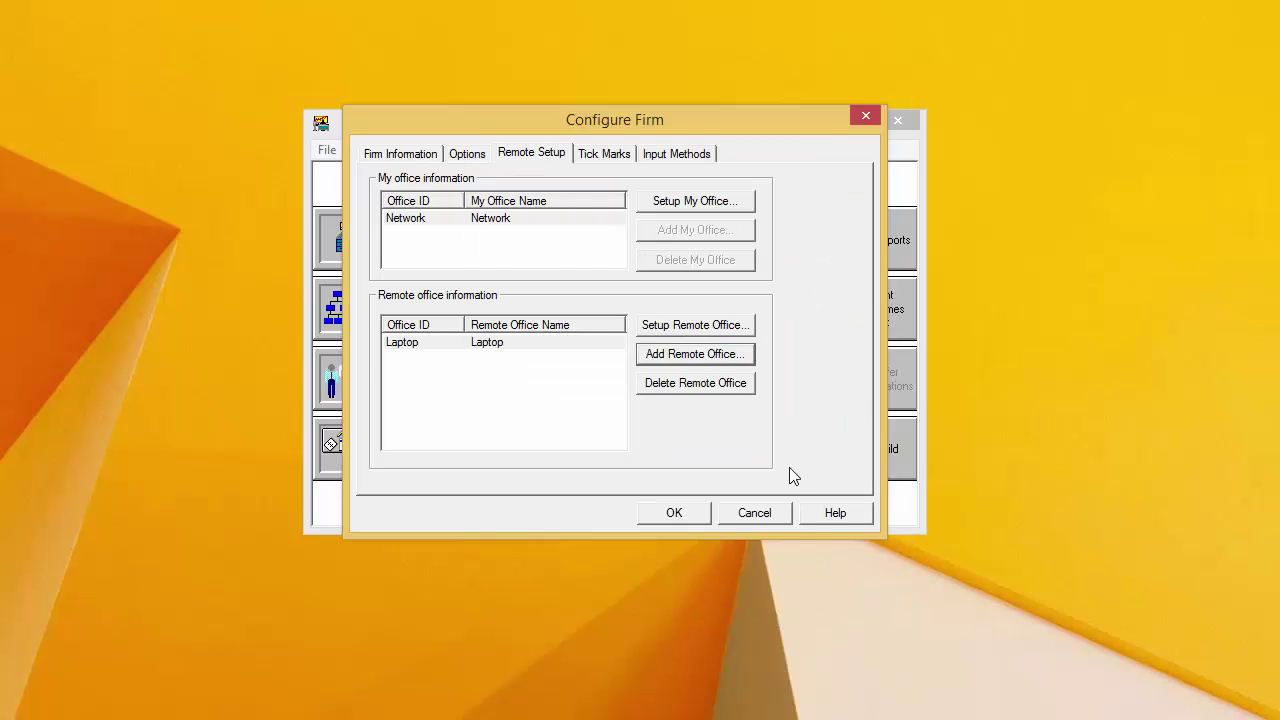
{"action": "left_click", "coordinate": [753, 513]}
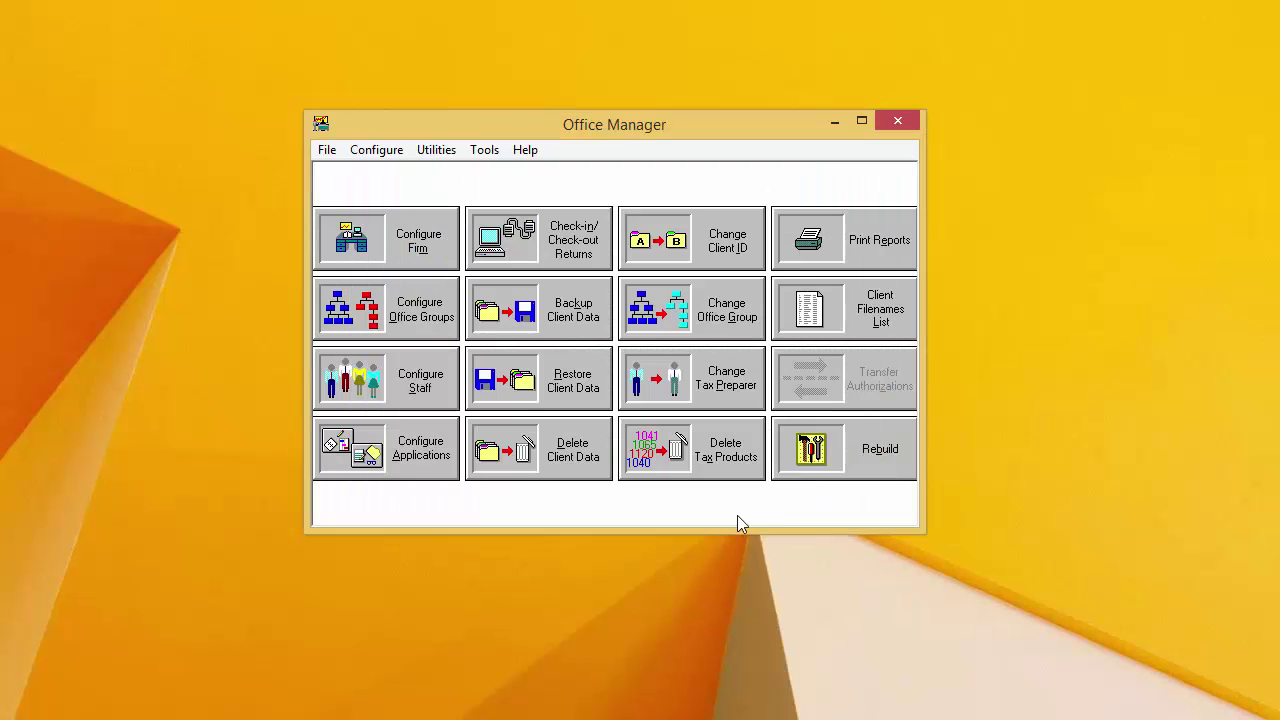
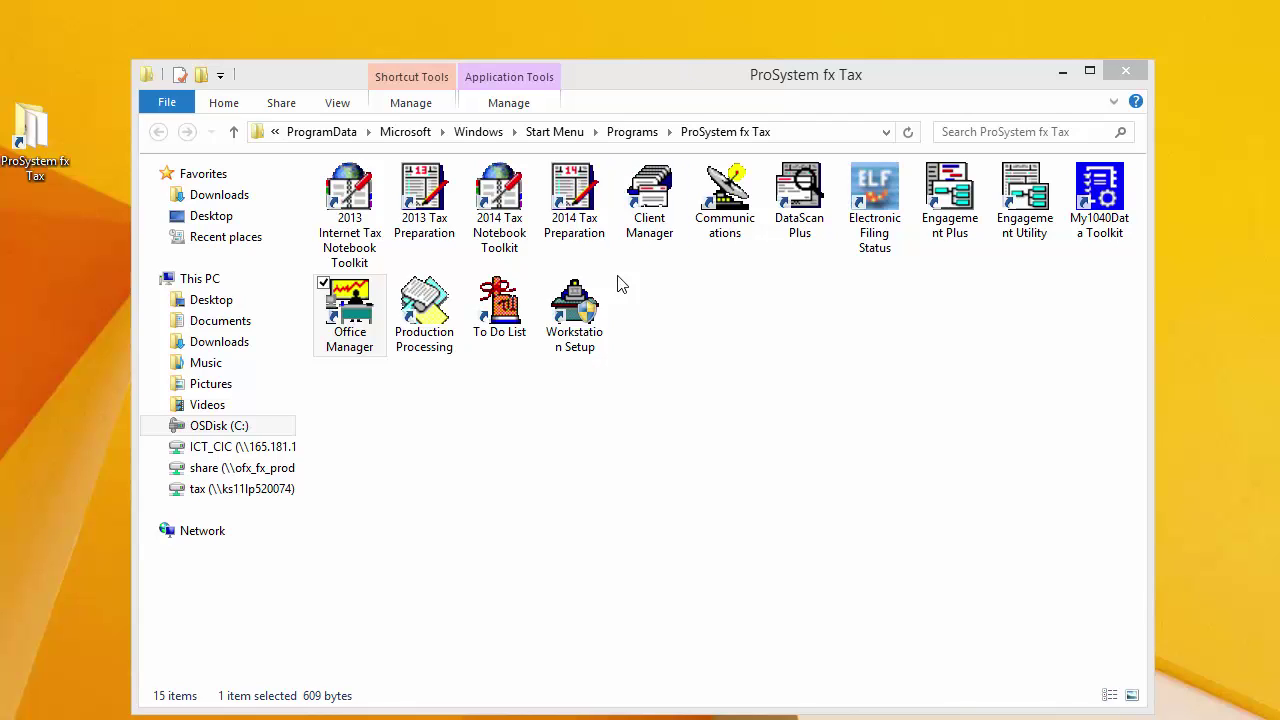
- Start Workstation Setup with the option to set up the laptop as a stand alone system for tax year 2014
{"action": "left_click", "coordinate": [582, 322]}
{"action": "double_click", "coordinate": [582, 322]}
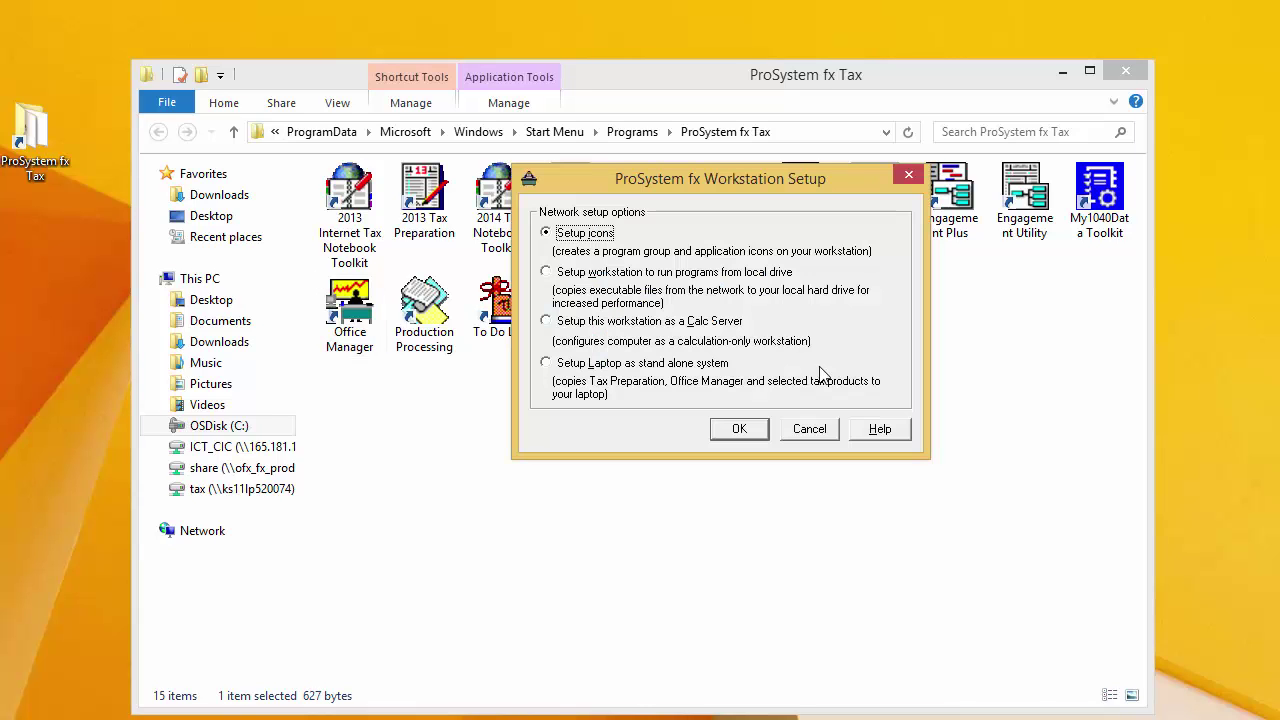
{"action": "left_click", "coordinate": [545, 363]}
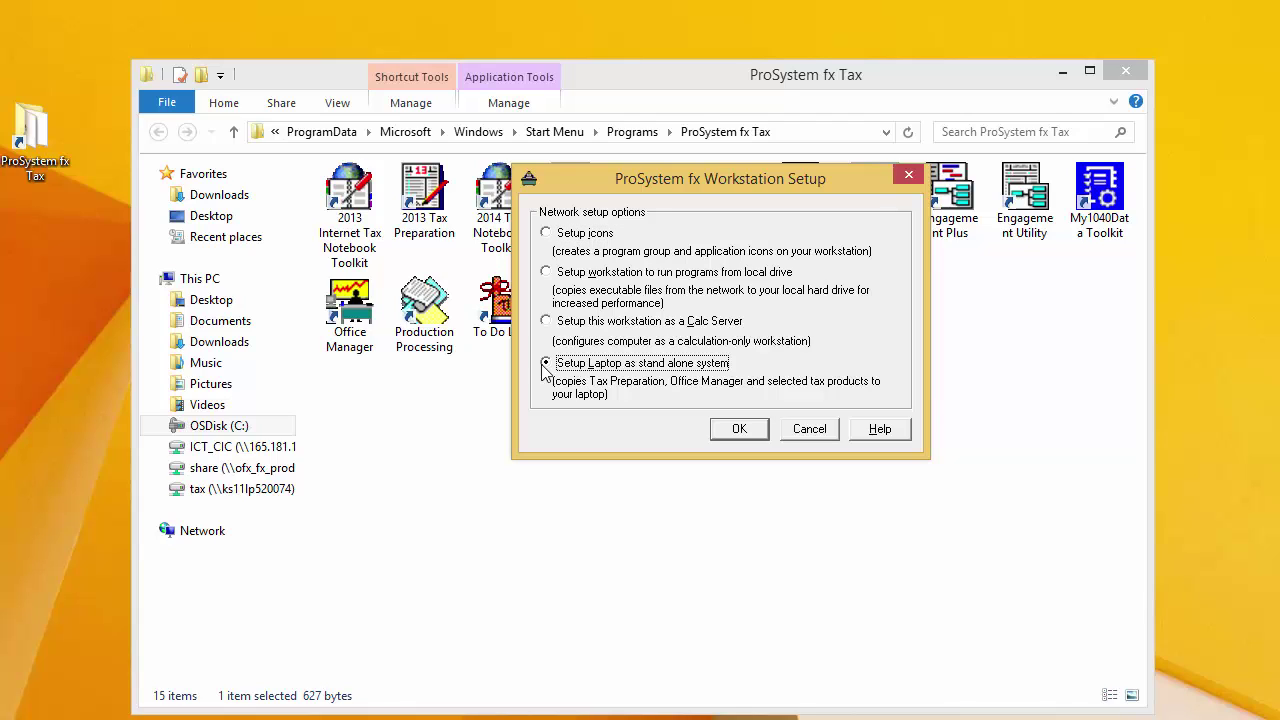
{"action": "left_click", "coordinate": [742, 430]}
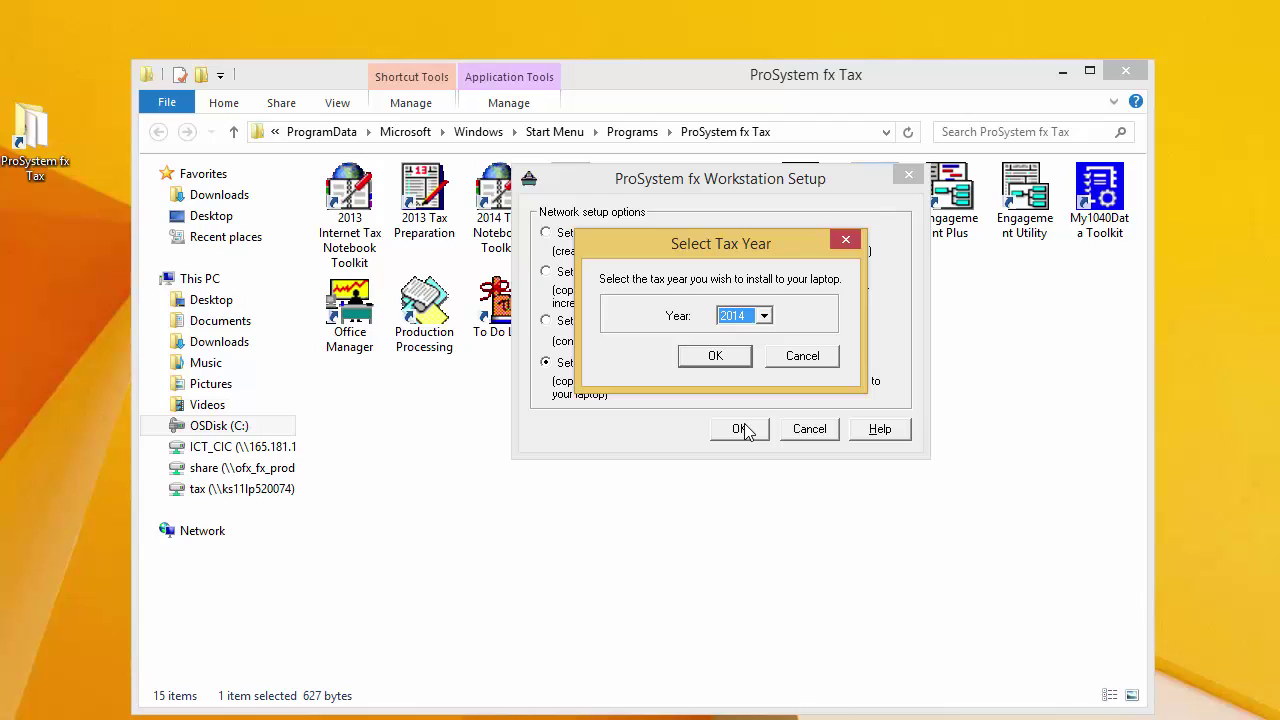
{"action": "left_click", "coordinate": [764, 316]}
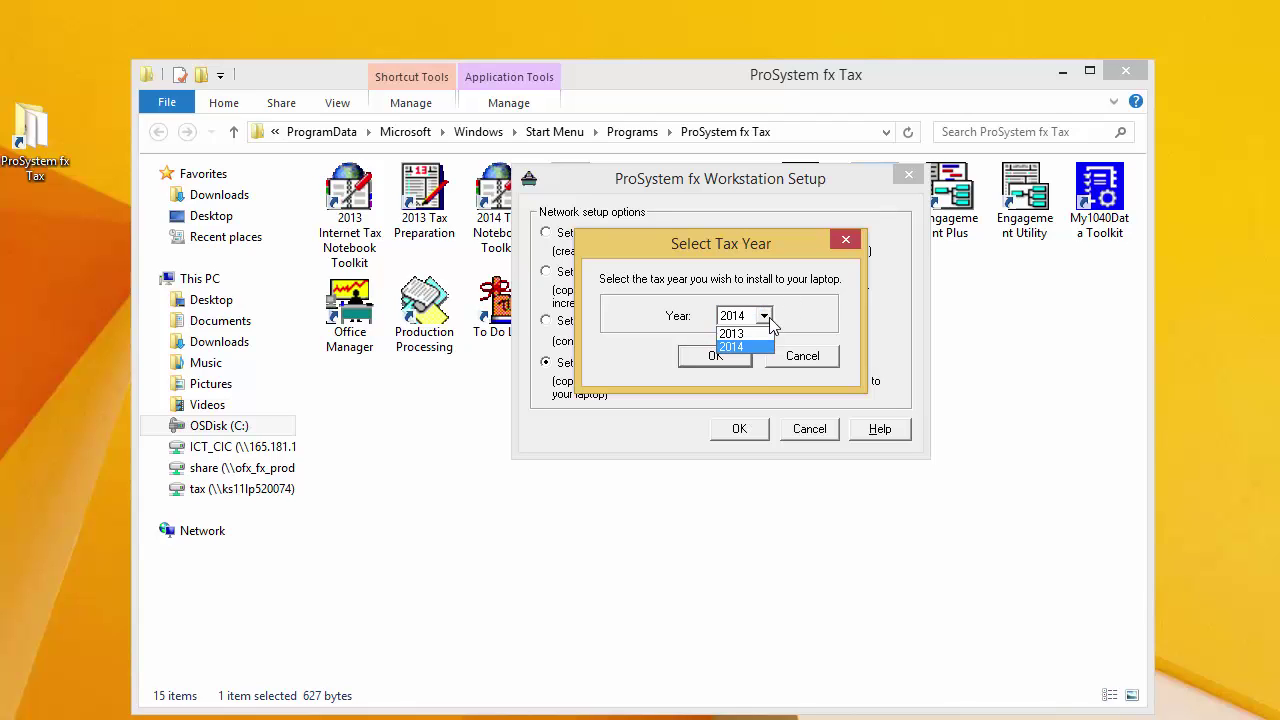
{"action": "left_click", "coordinate": [770, 320]}
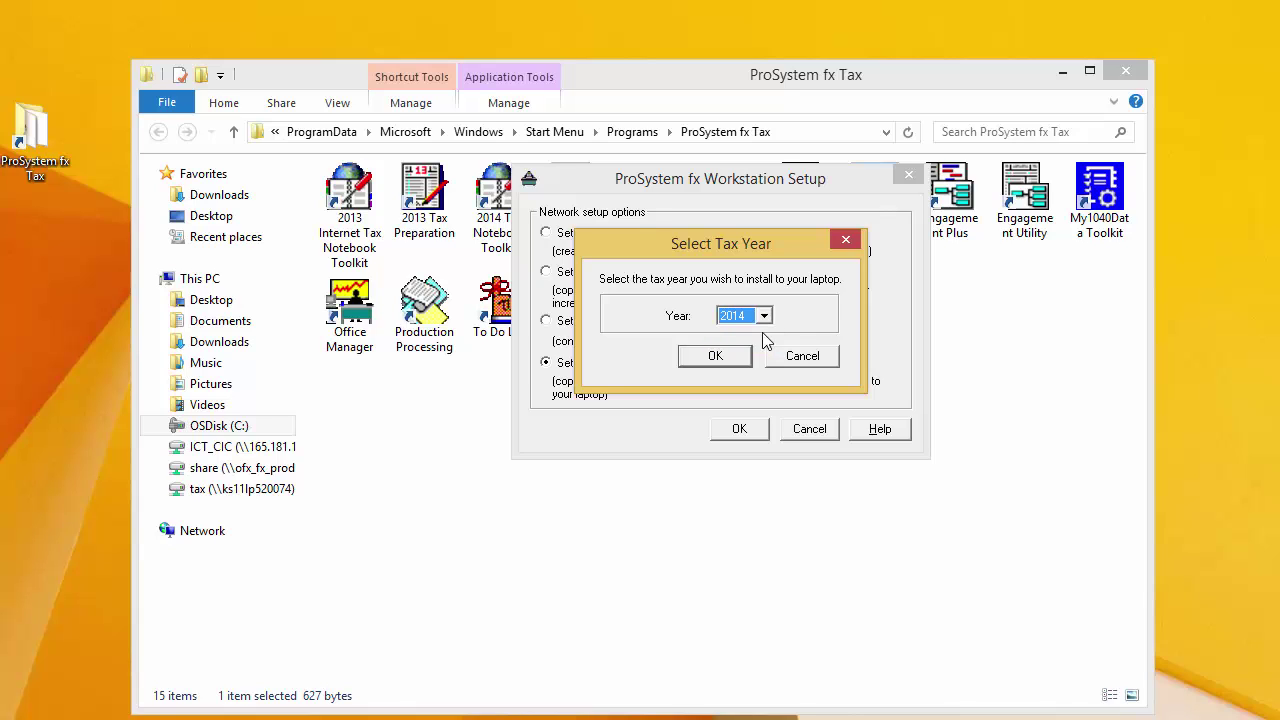
{"action": "left_click", "coordinate": [715, 357]}
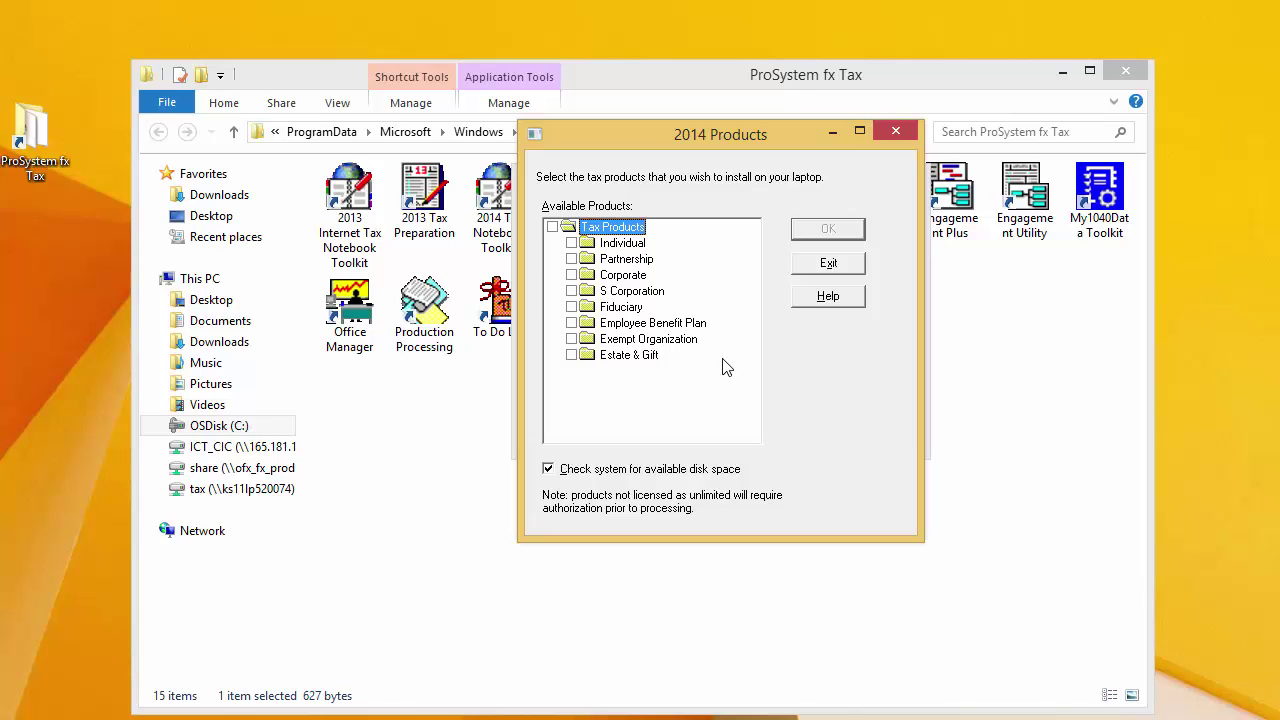
- Choose all tax products for installation on drive C: with the program group ProSystem fx Laptop
{"action": "left_click", "coordinate": [553, 227]}
{"action": "left_click", "coordinate": [846, 231]}
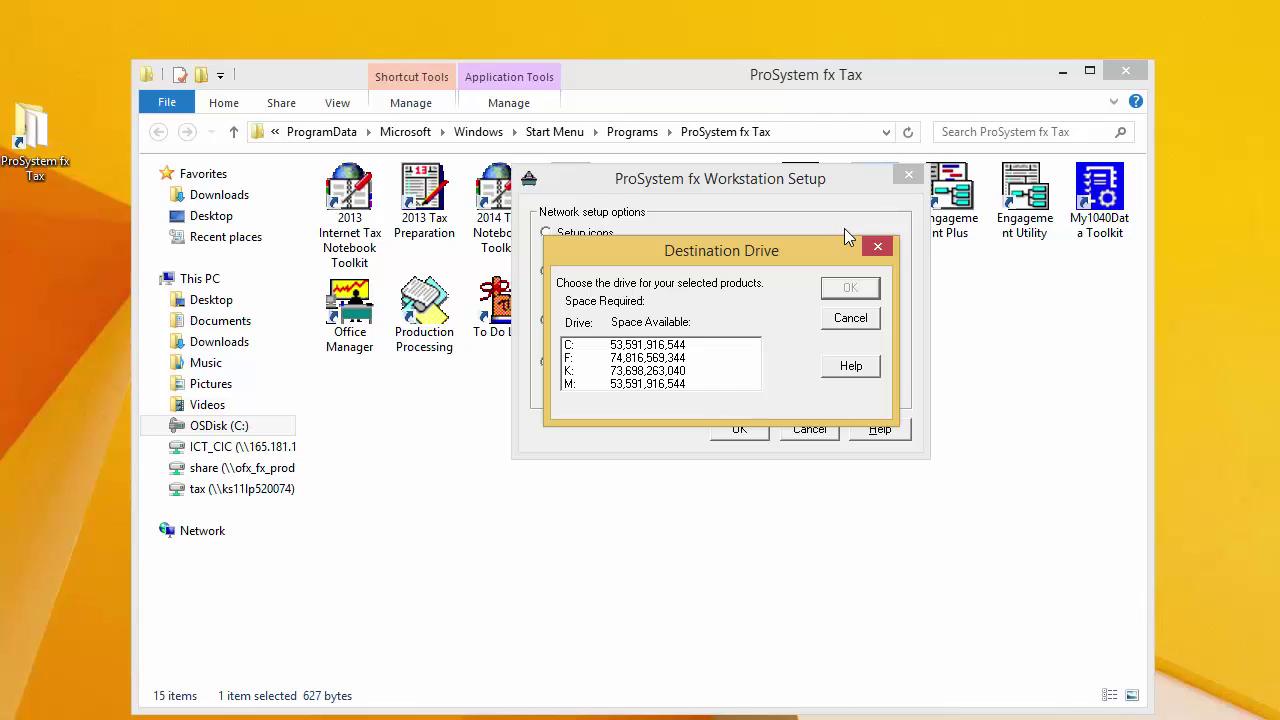
{"action": "left_click", "coordinate": [660, 345]}
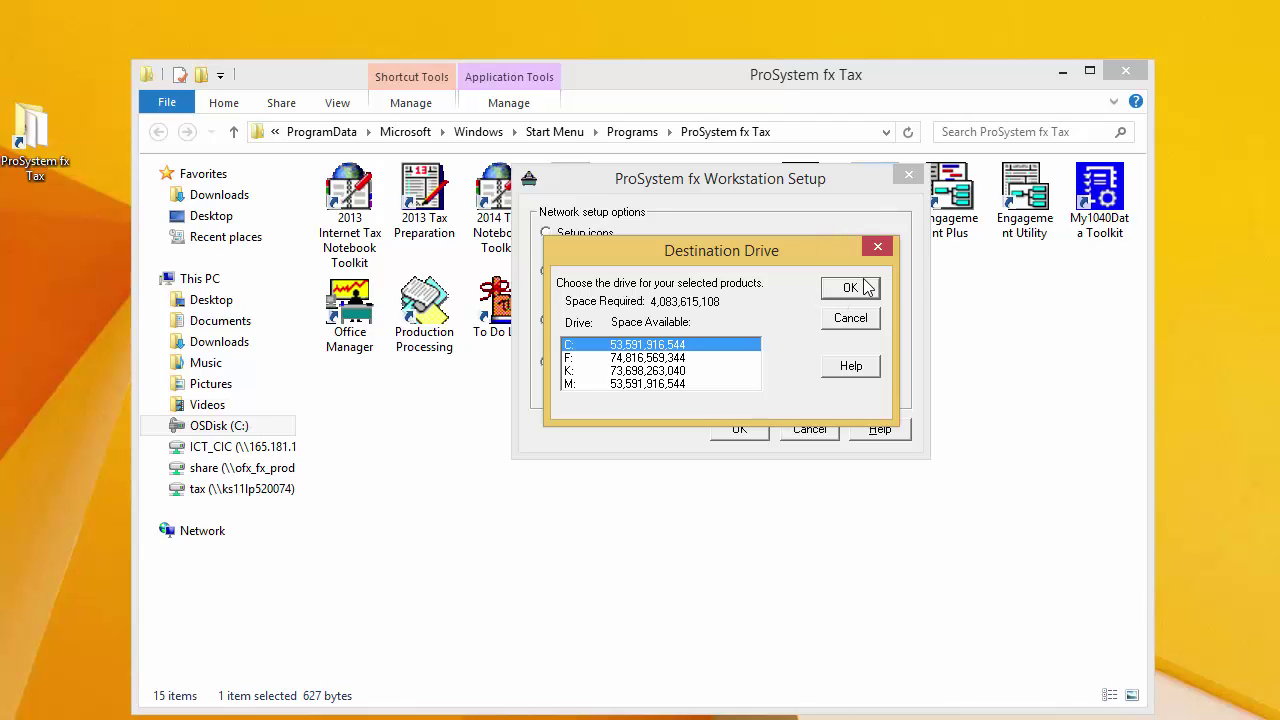
{"action": "left_click", "coordinate": [850, 288]}
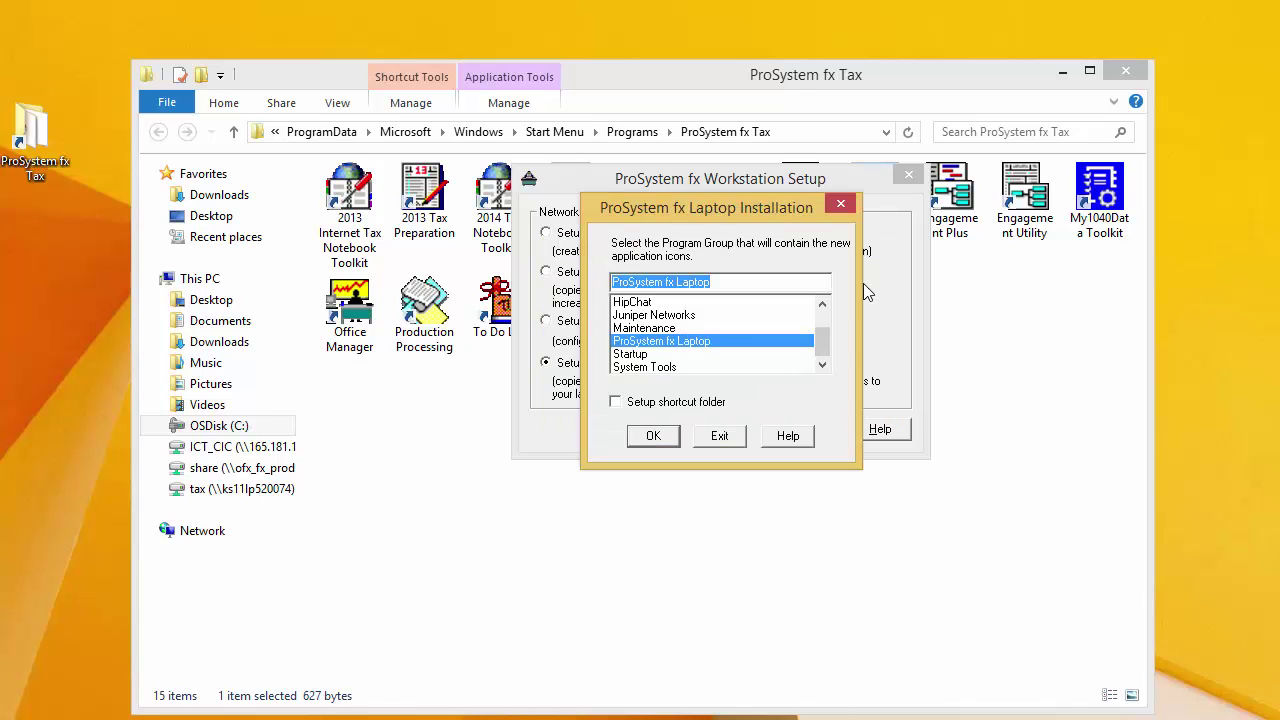
{"action": "left_click", "coordinate": [654, 437]}
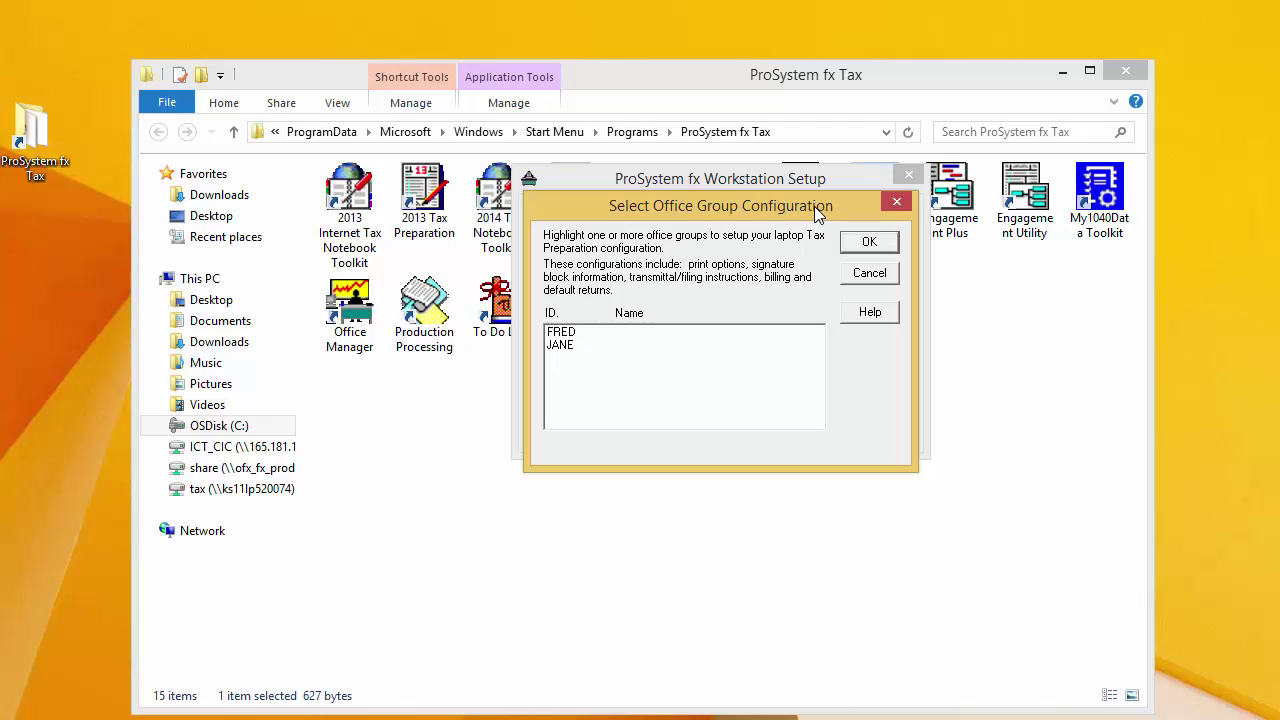
- Include both listed office groups in the laptop's Tax Preparation configuration and finish the installation
{"action": "left_click", "coordinate": [560, 331]}
{"action": "left_click", "coordinate": [562, 346]}
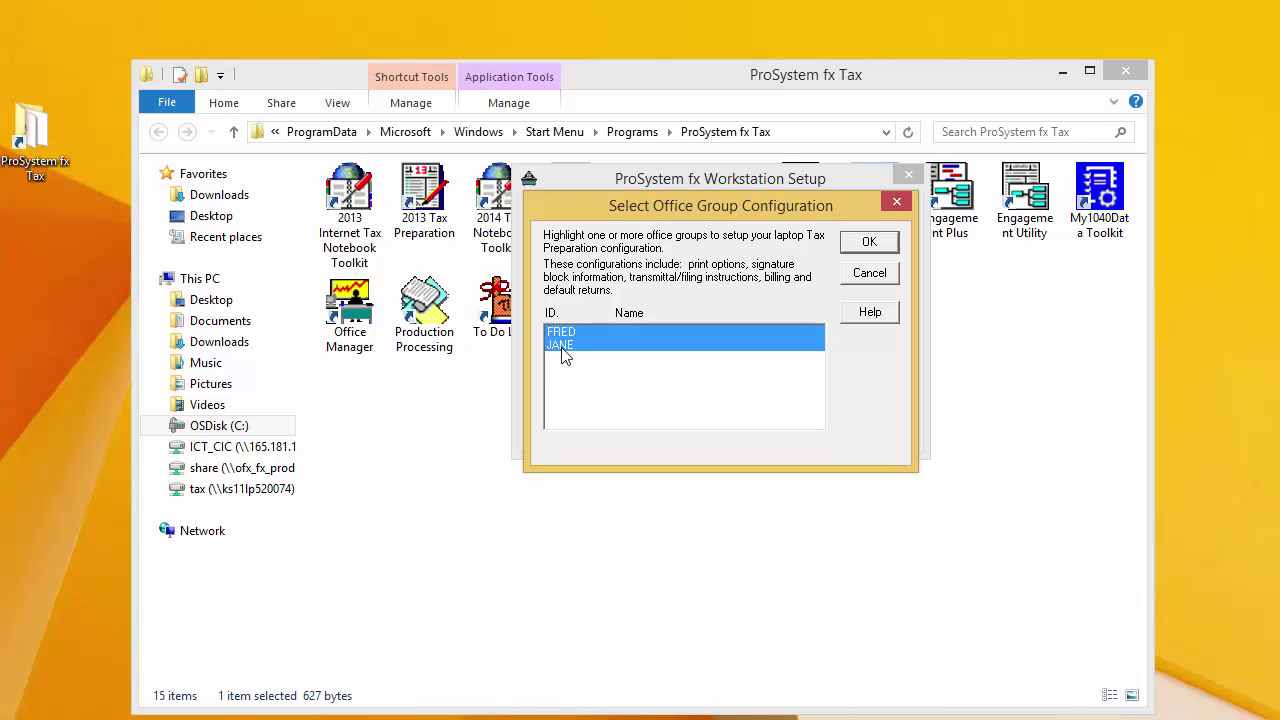
{"action": "left_click", "coordinate": [869, 242]}
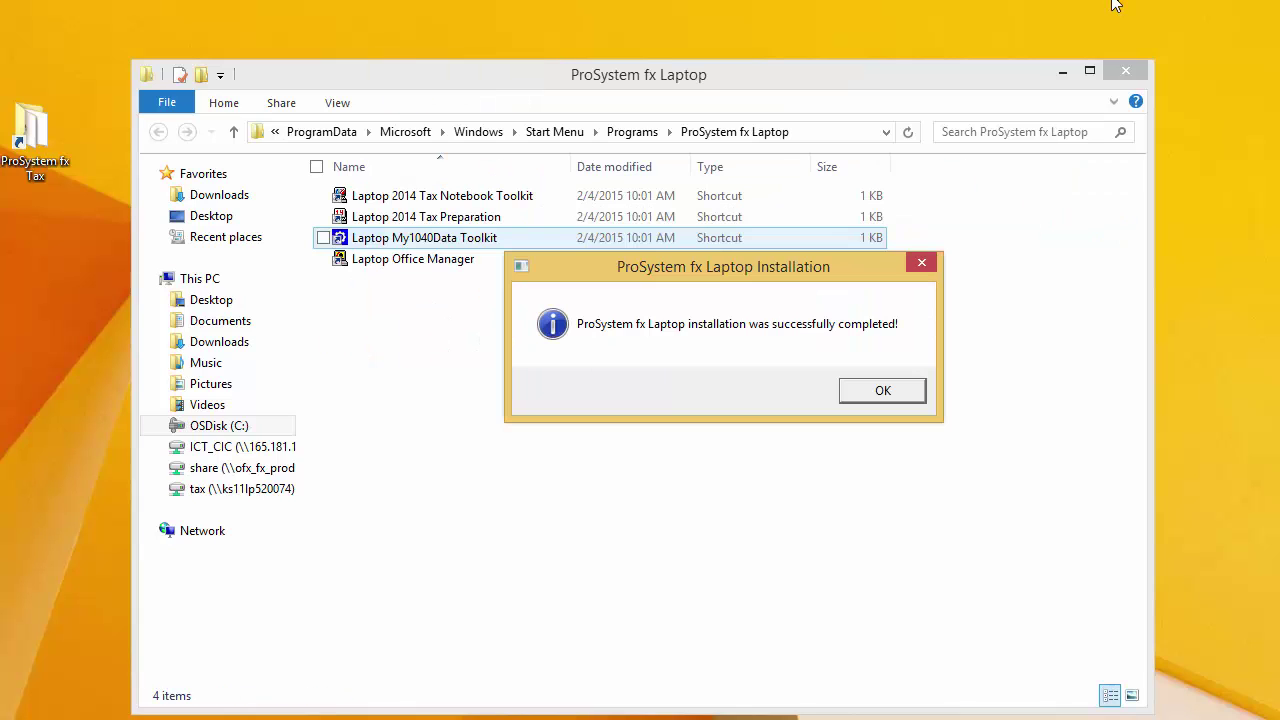
{"action": "left_click", "coordinate": [884, 394]}
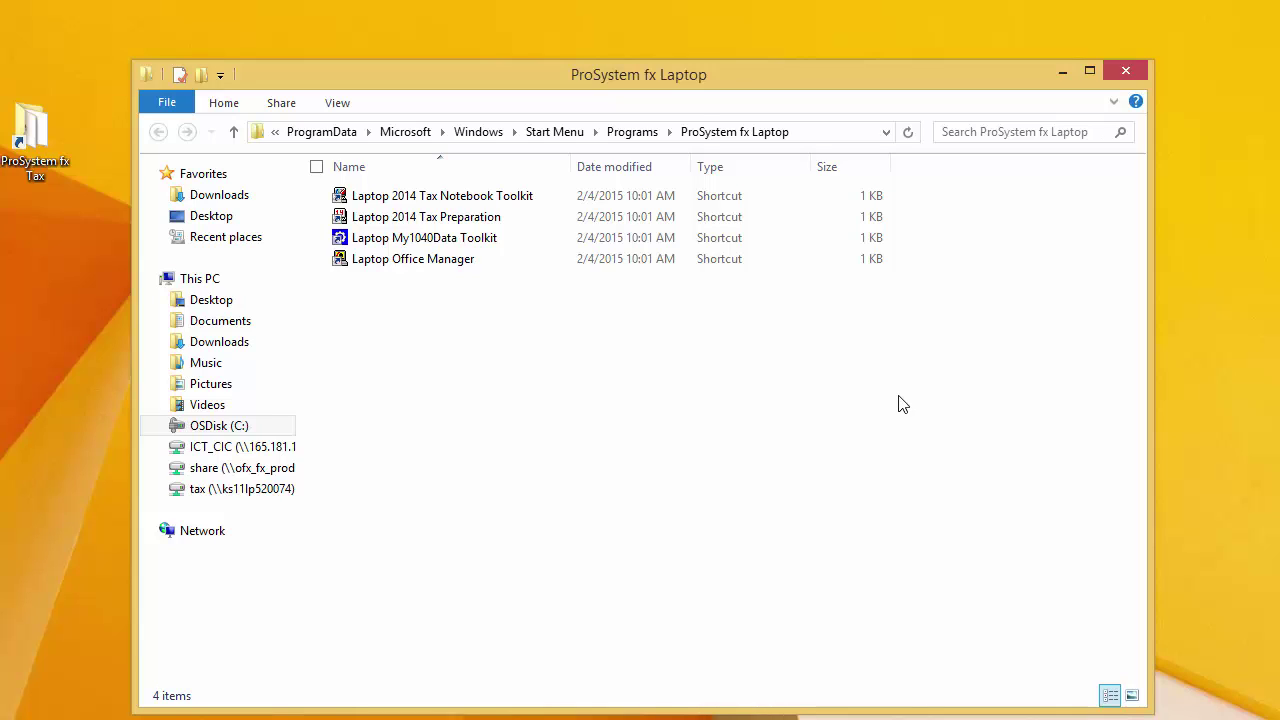
- Launch Laptop Office Manager and open the remote setup settings in the firm configuration
{"action": "left_click", "coordinate": [443, 270]}
{"action": "double_click", "coordinate": [443, 262]}
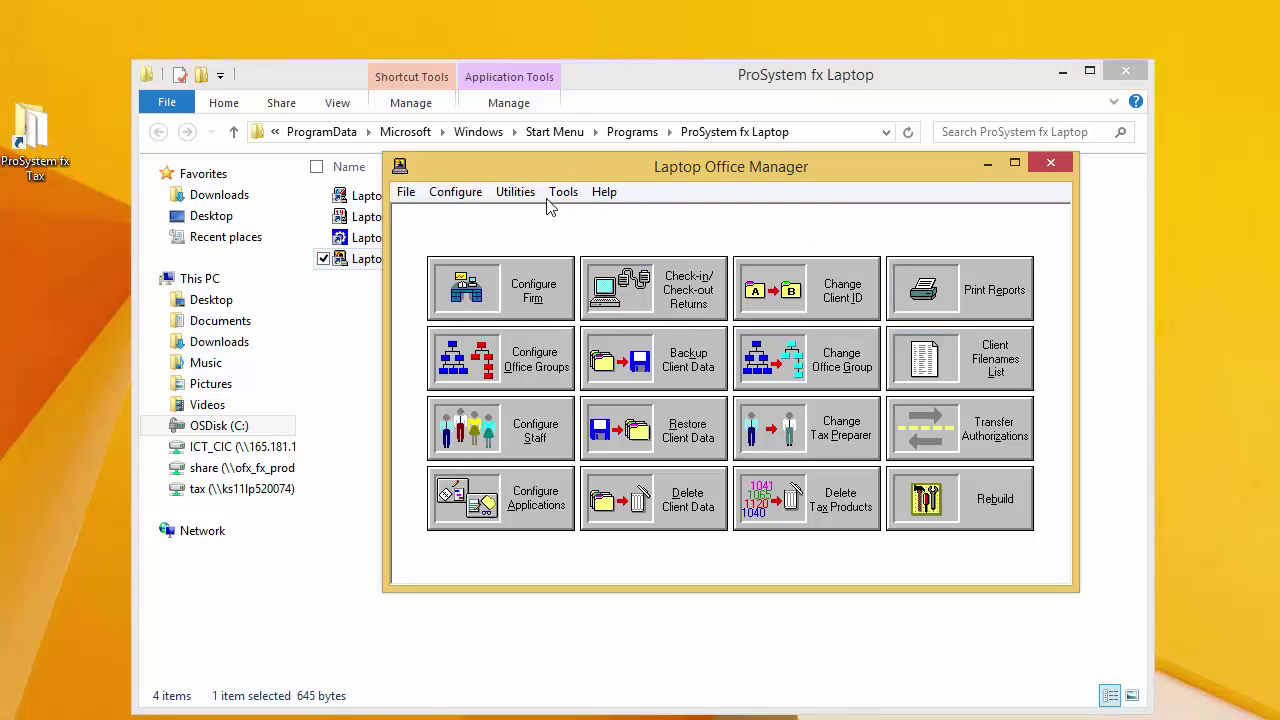
{"action": "left_click", "coordinate": [562, 302]}
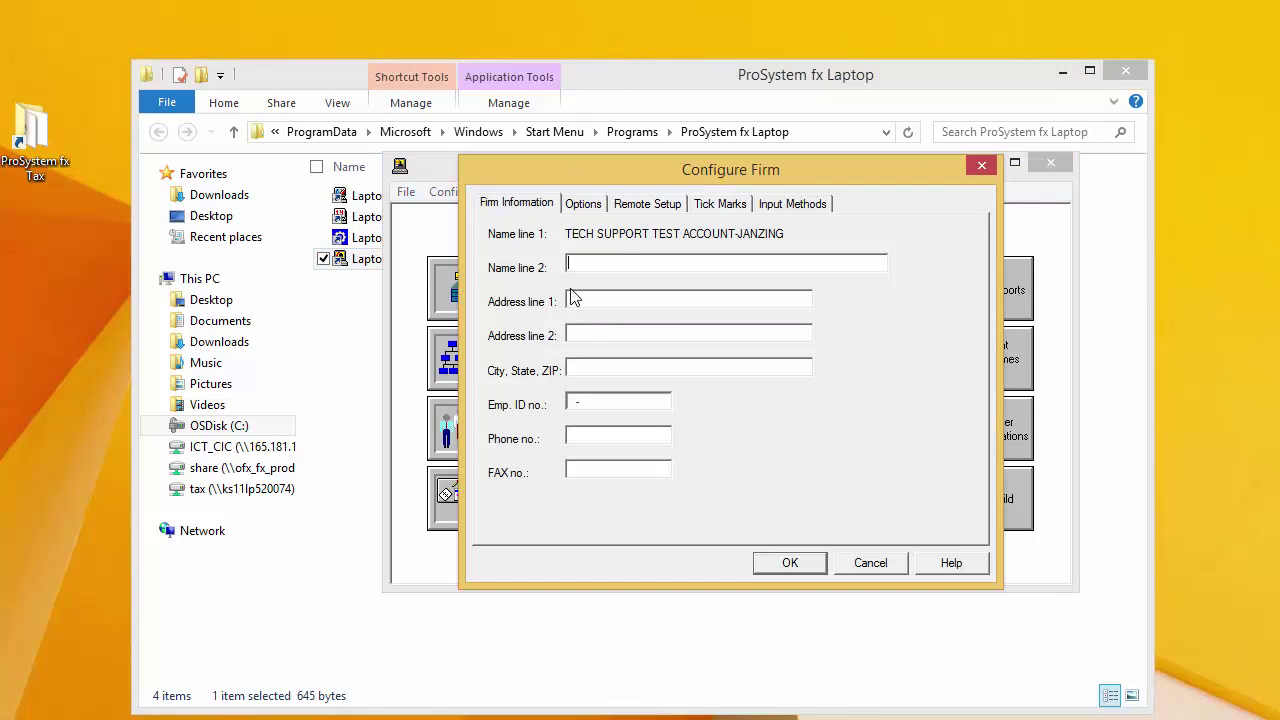
{"action": "left_click", "coordinate": [660, 206]}
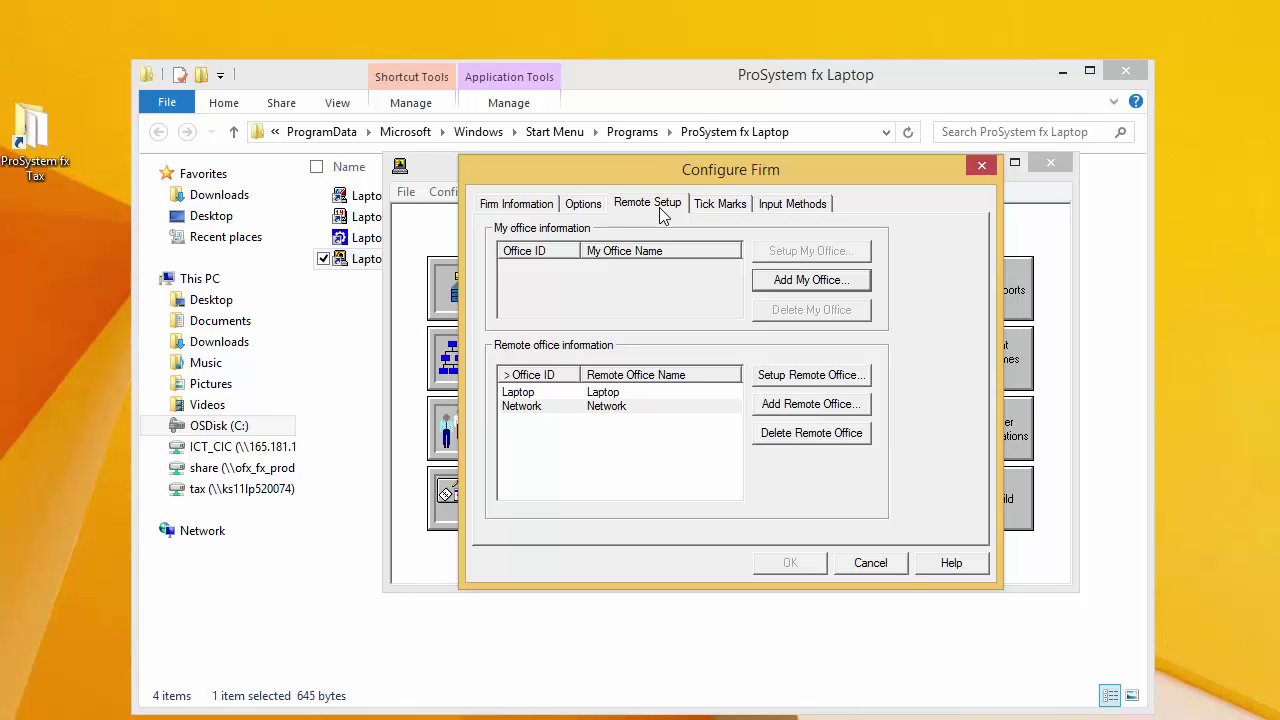
- Add my office with ID Laptop and name Laptop, set to access another site's data, and save the firm configuration
{"action": "left_click", "coordinate": [805, 283]}
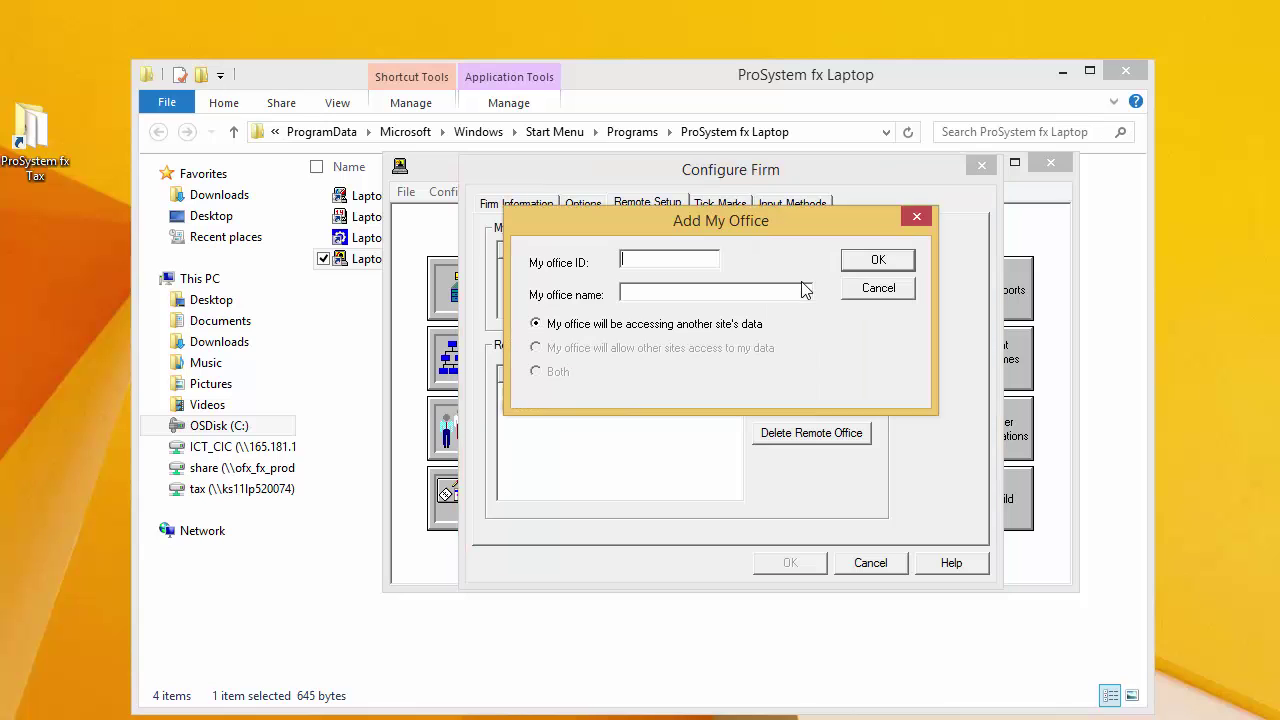
{"action": "left_click_drag", "start_coordinate": [798, 218], "coordinate": [775, 118]}
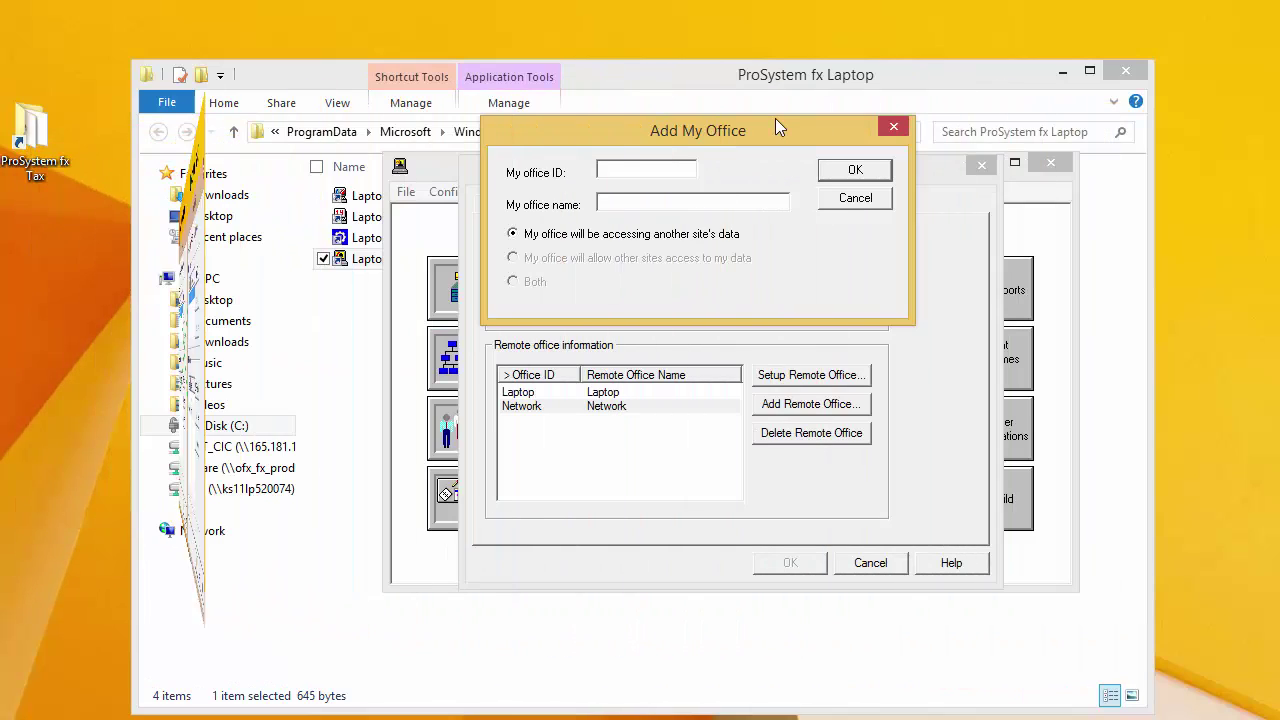
{"action": "type", "text": "Laptop"}
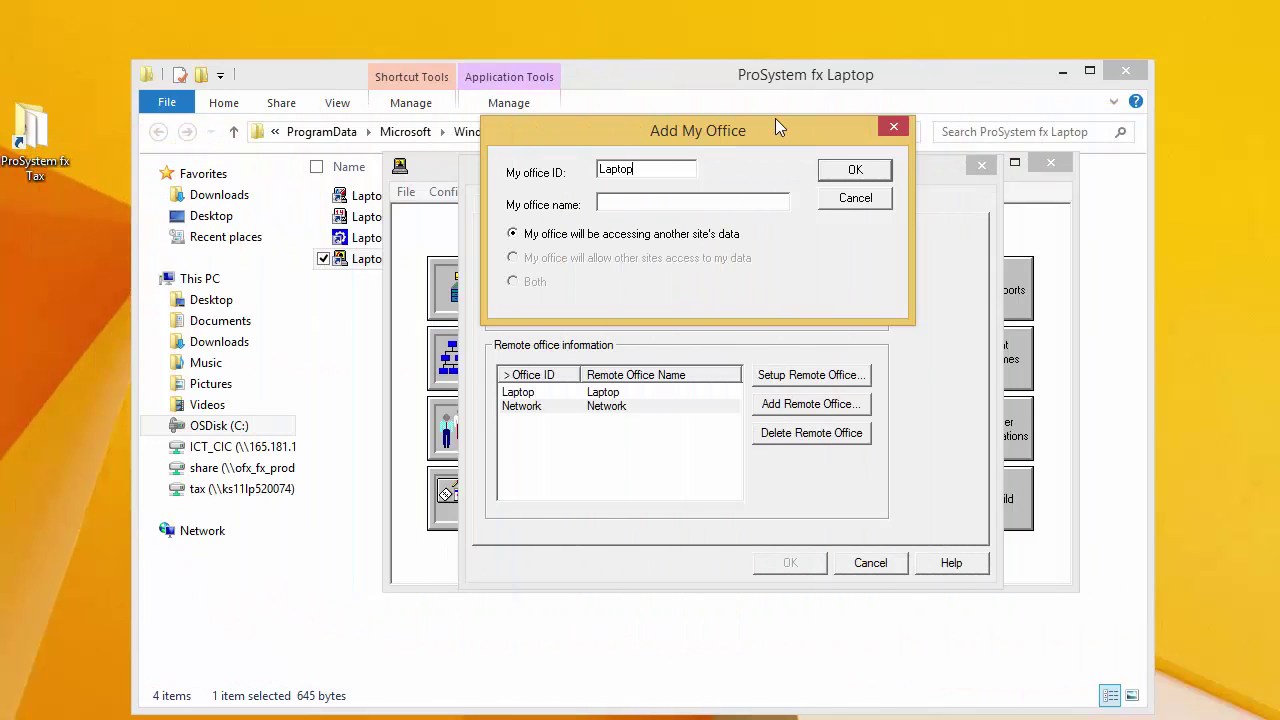
{"action": "type", "text": "Laptop"}
{"action": "left_click", "coordinate": [855, 169]}
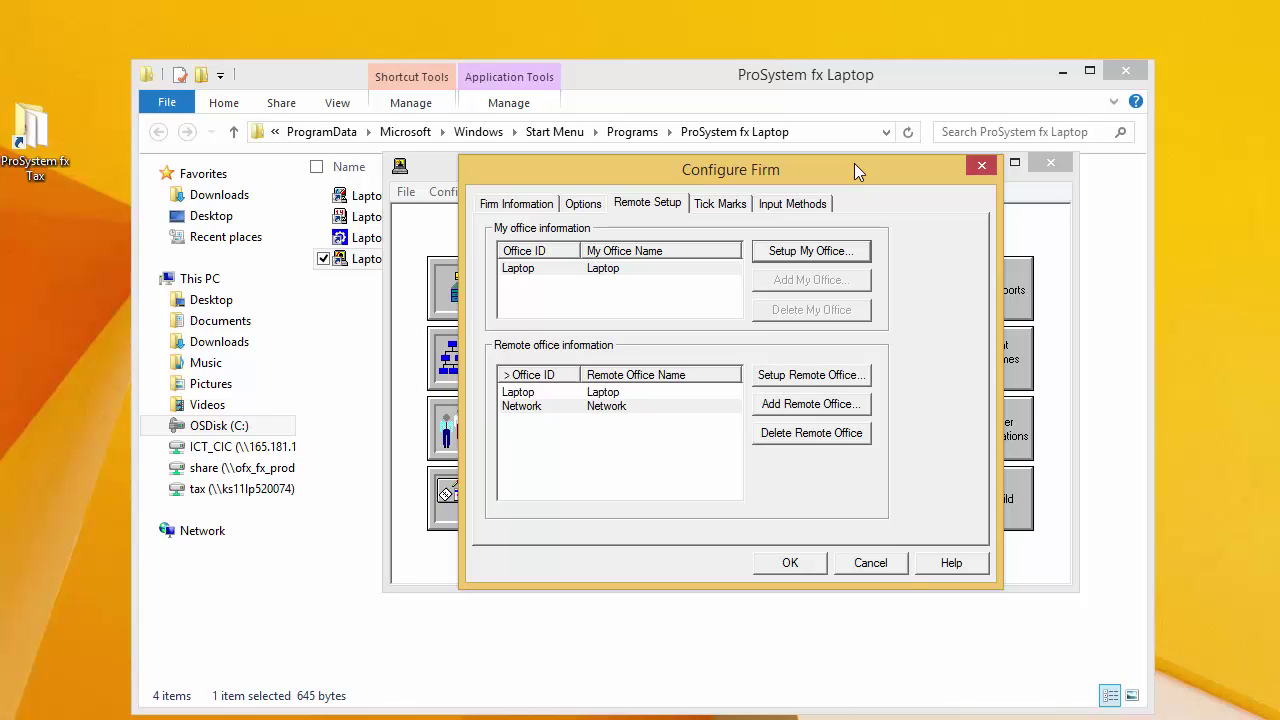
{"action": "left_click", "coordinate": [622, 394]}
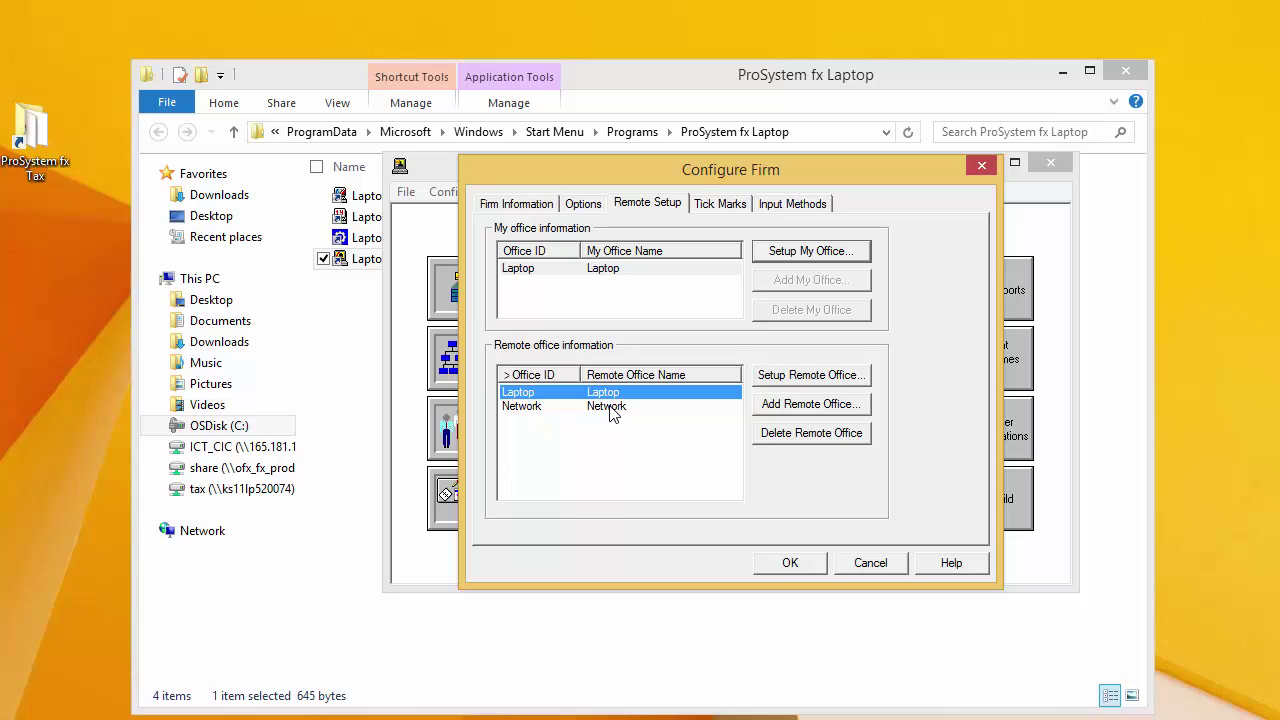
{"action": "left_click", "coordinate": [790, 563]}
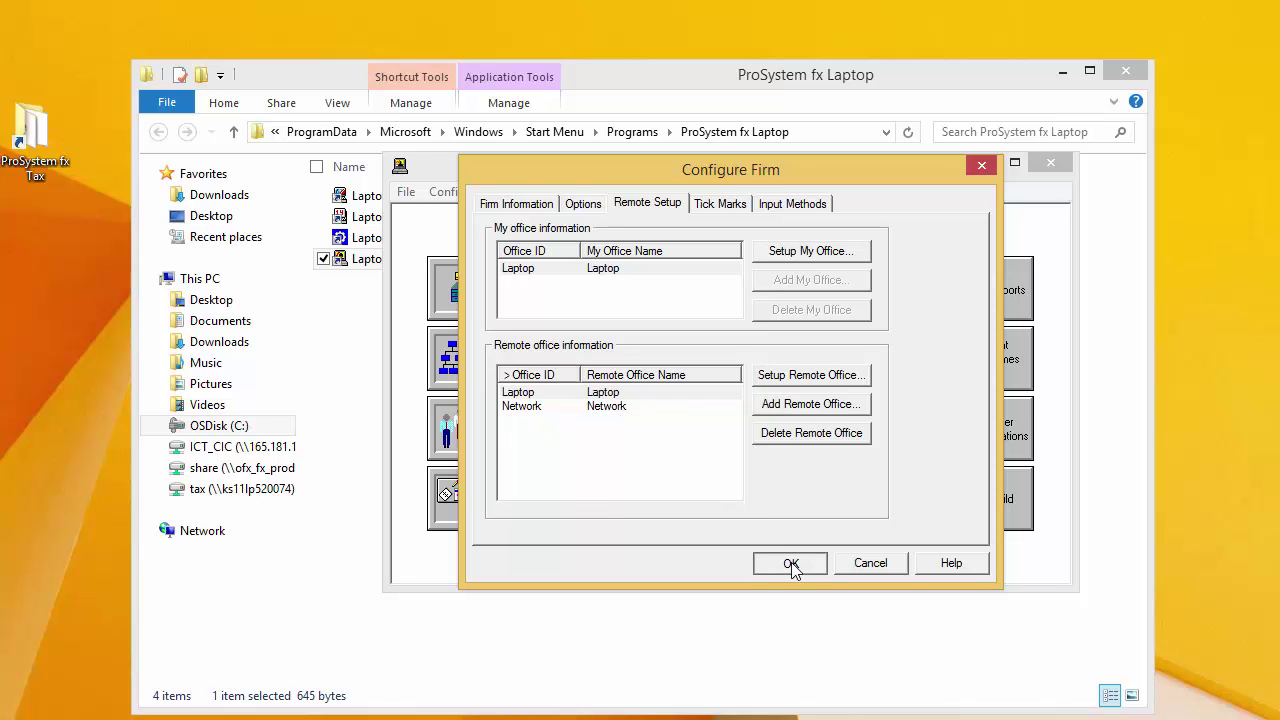